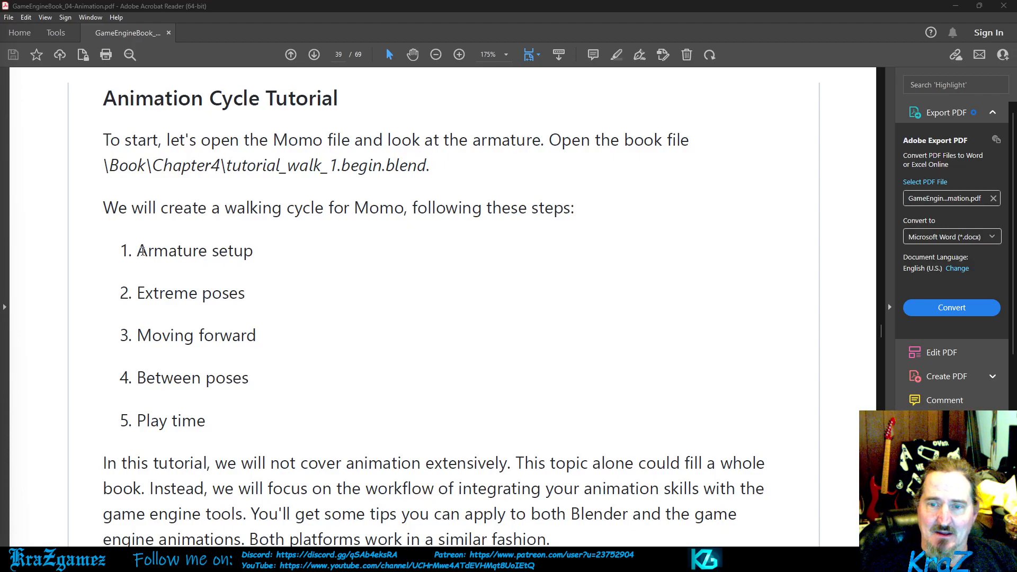
pyautogui.moveTo(123, 249); pyautogui.dragTo(230, 256)
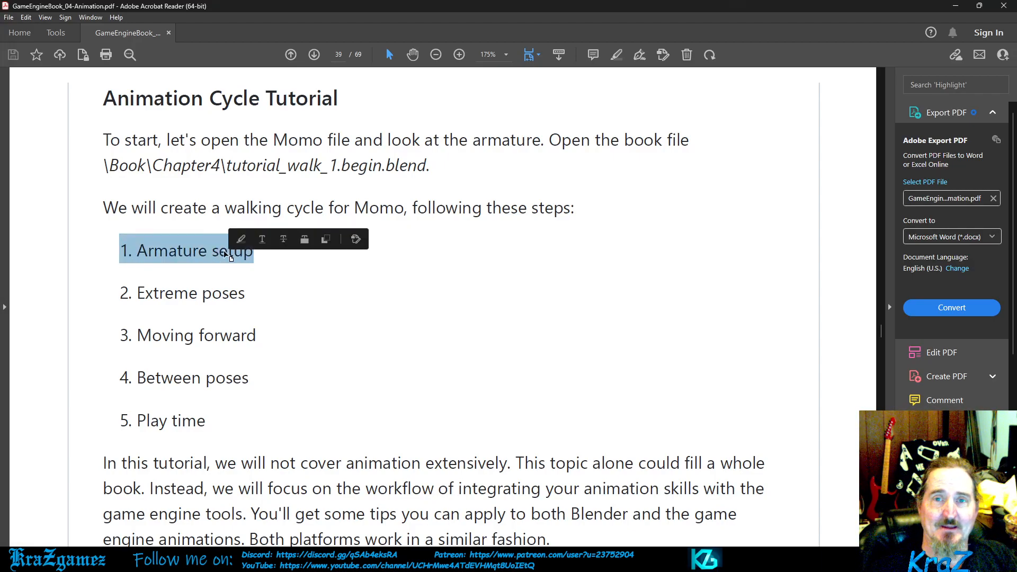
pyautogui.click(291, 281)
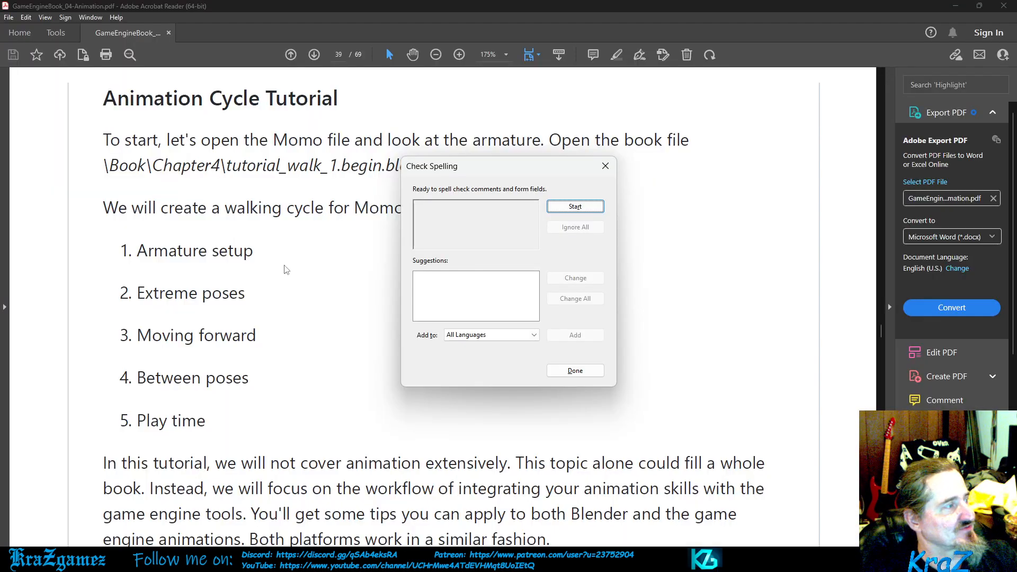
pyautogui.click(360, 300)
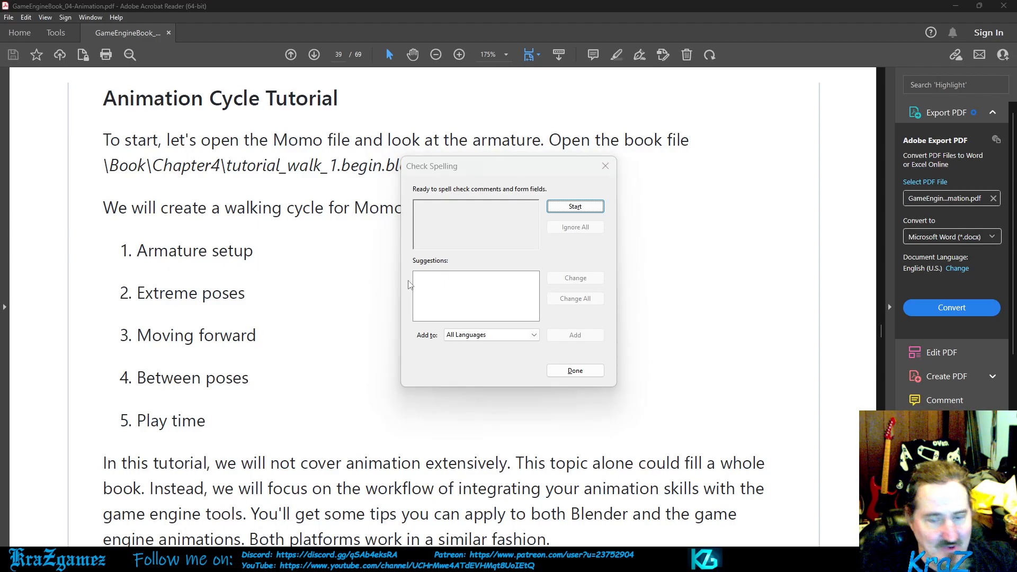
pyautogui.click(605, 166)
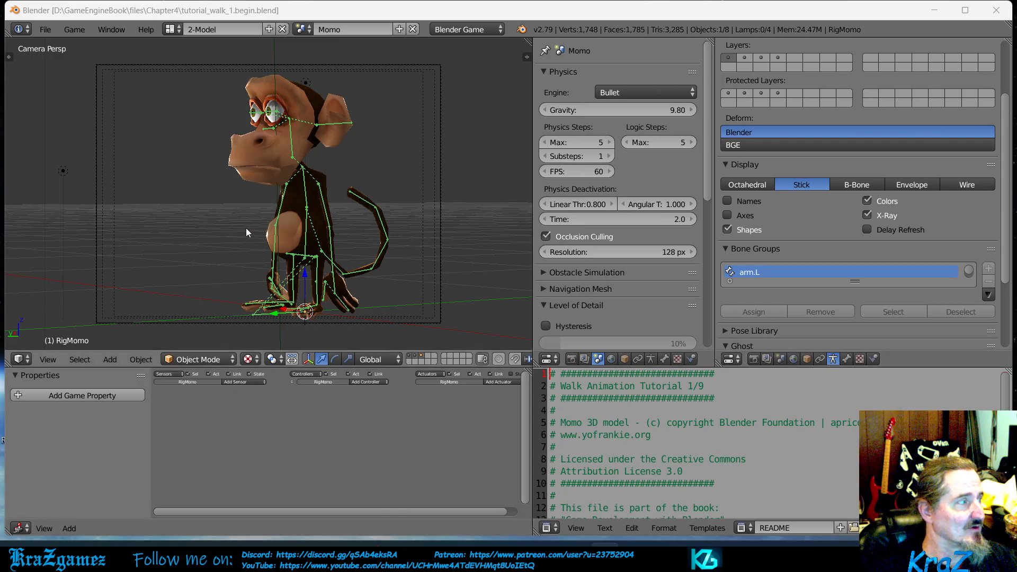
# - Switch the RigMomo armature to Pose Mode and try rotating the bone at the tip of the tail
pyautogui.click(212, 358)
pyautogui.click(210, 317)
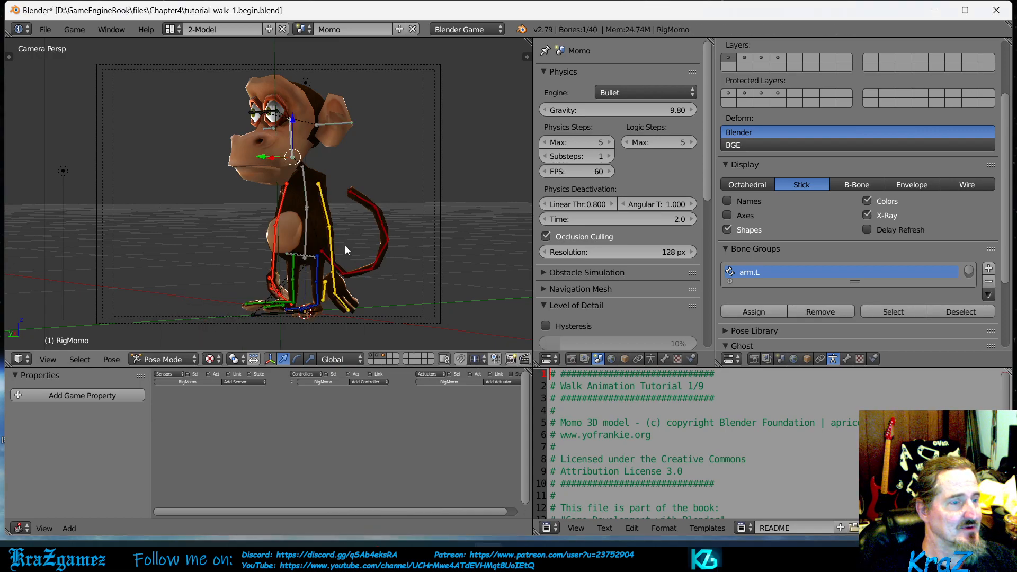
pyautogui.click(355, 193)
pyautogui.rightClick(356, 197)
pyautogui.press('r')
pyautogui.rightClick(369, 196)
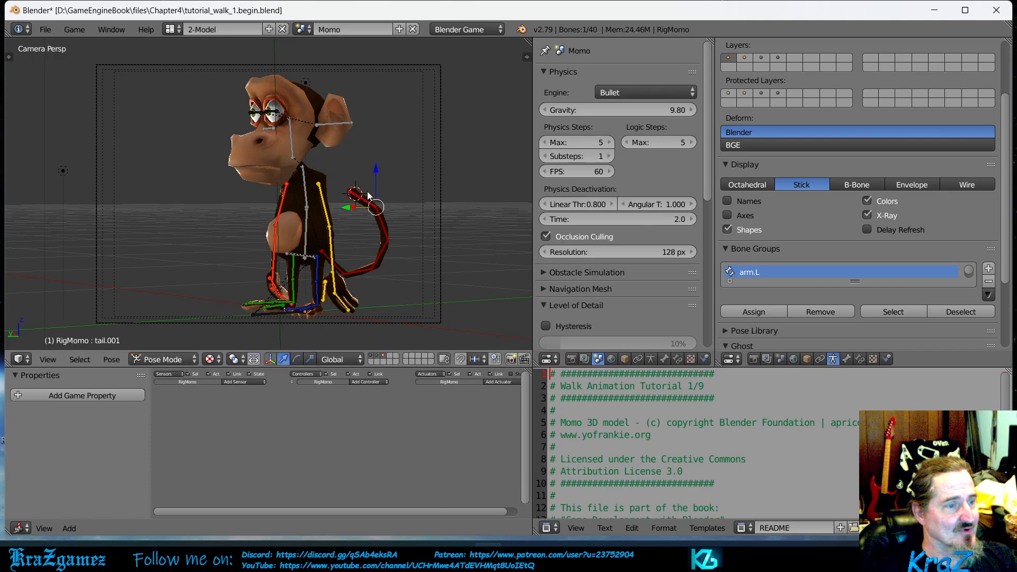
# - Try rotating Momo's left forearm bone
pyautogui.rightClick(331, 241)
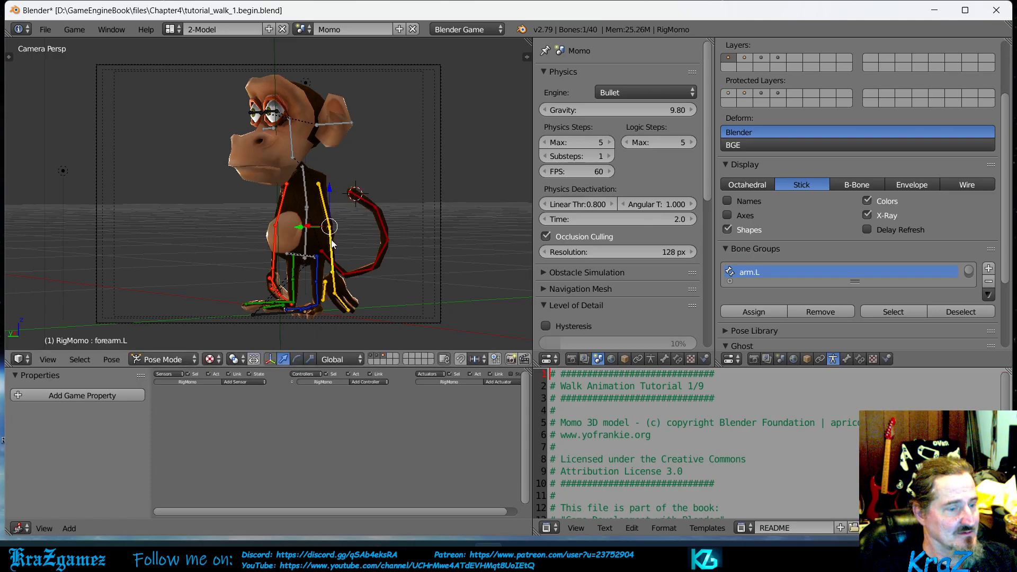
pyautogui.press('r')
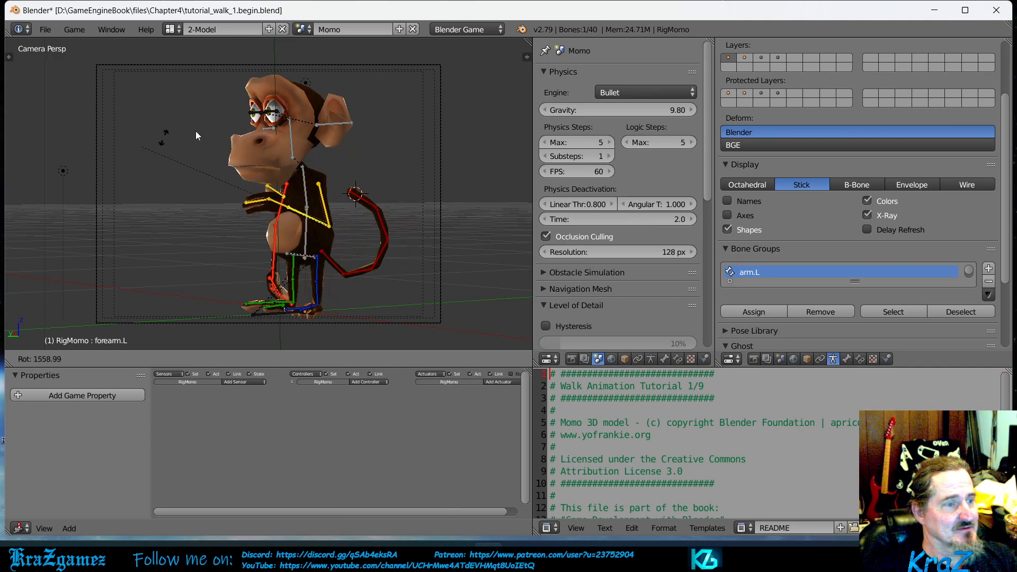
pyautogui.rightClick(405, 234)
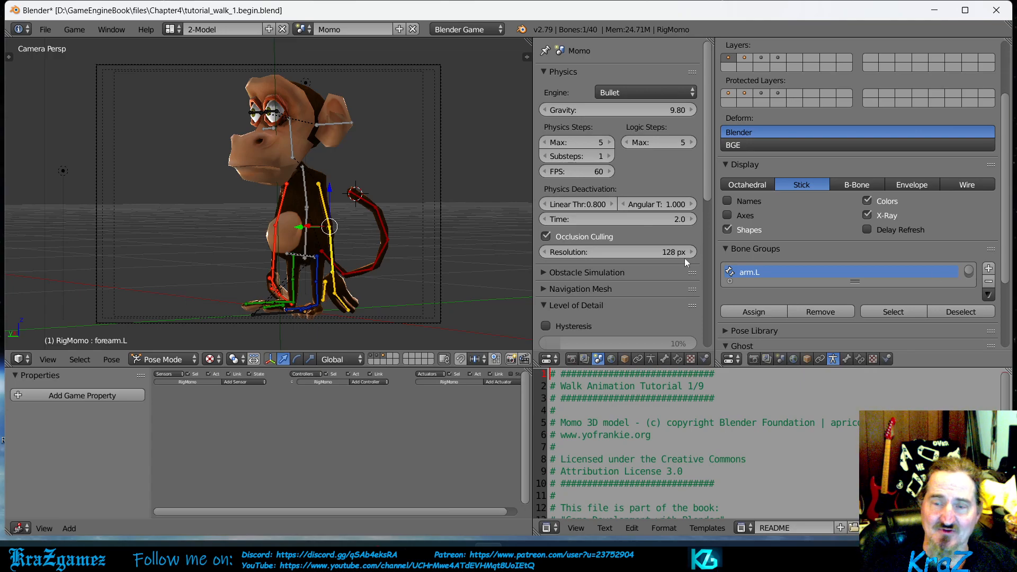
# - Alternate between selecting the monkey mesh and the rig in Object Mode, returning the rig to Pose Mode
pyautogui.rightClick(261, 166)
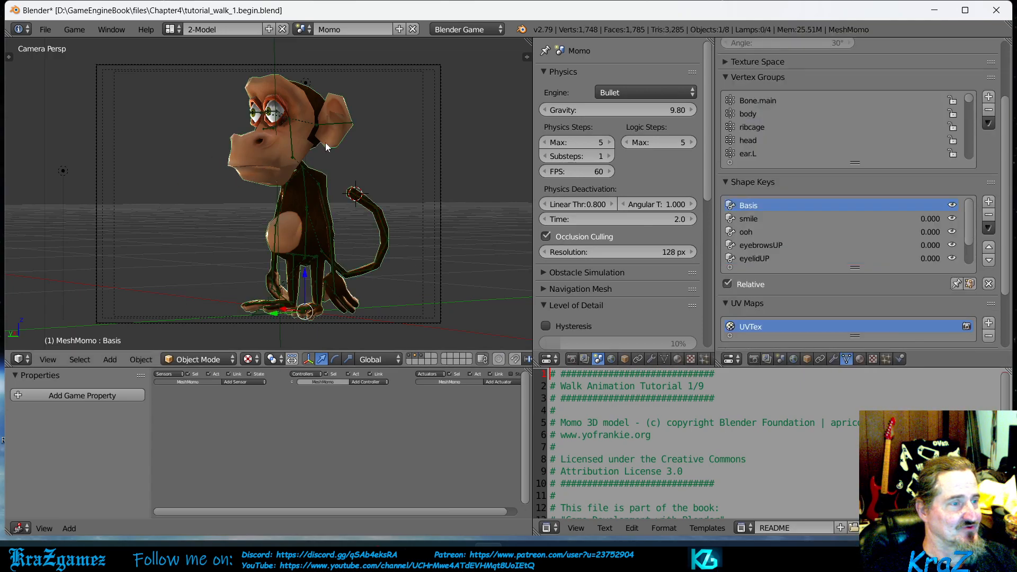
pyautogui.rightClick(309, 205)
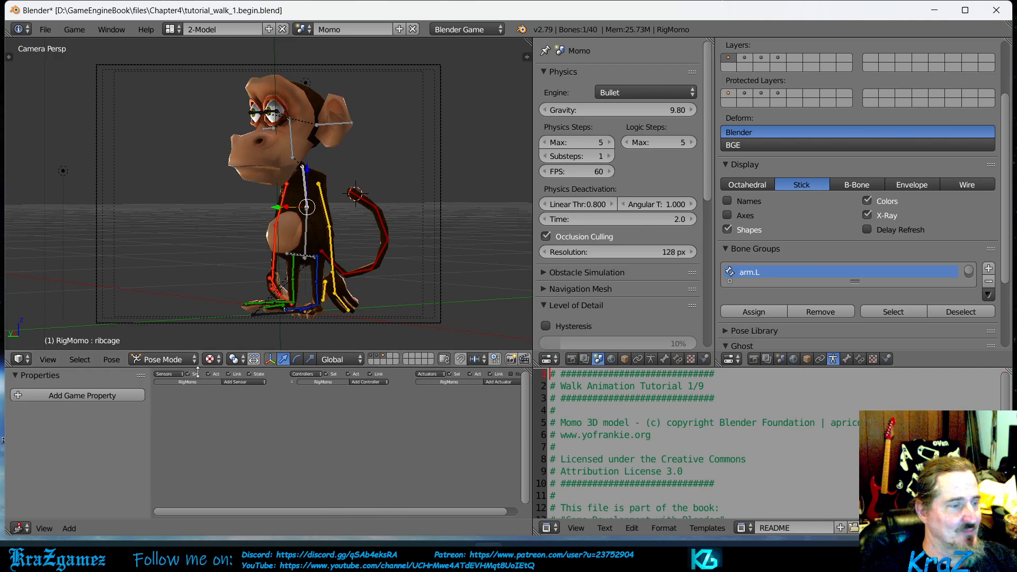
pyautogui.click(166, 358)
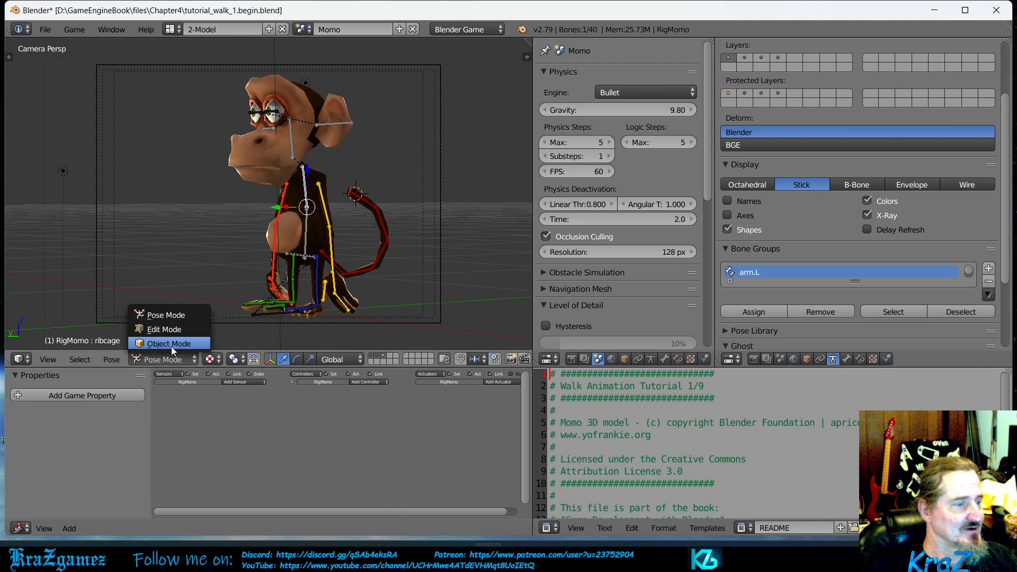
pyautogui.click(170, 347)
pyautogui.rightClick(260, 154)
pyautogui.rightClick(306, 187)
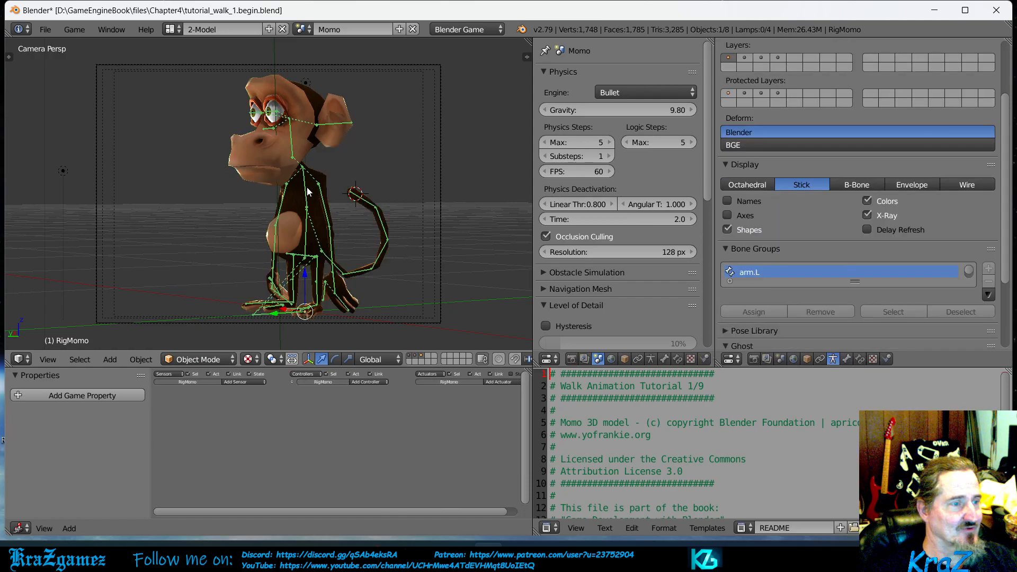
pyautogui.click(197, 359)
pyautogui.click(204, 314)
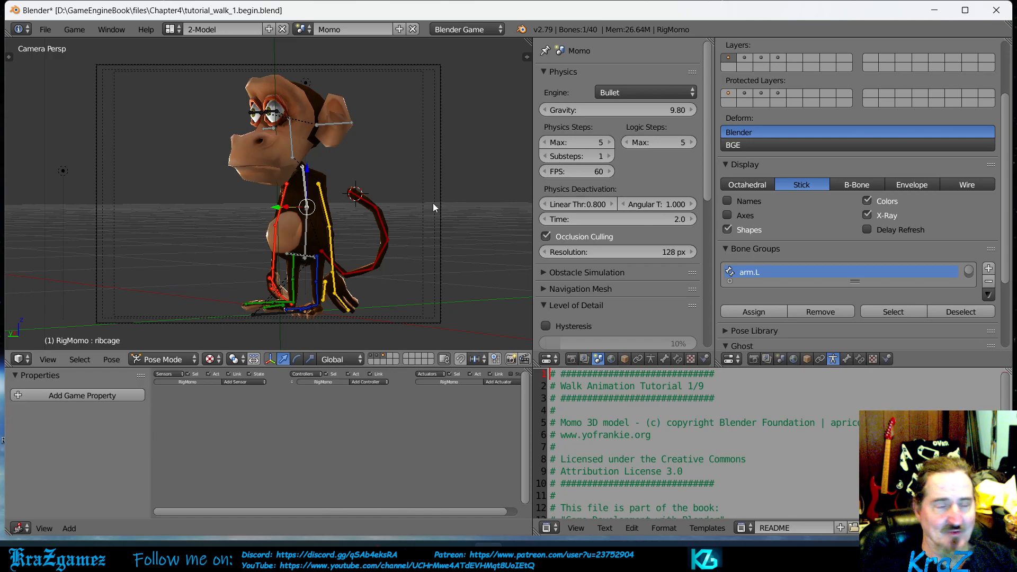
# - Add an Inverse Kinematics bone constraint to the bone at the tip of the monkey's tail
pyautogui.rightClick(364, 204)
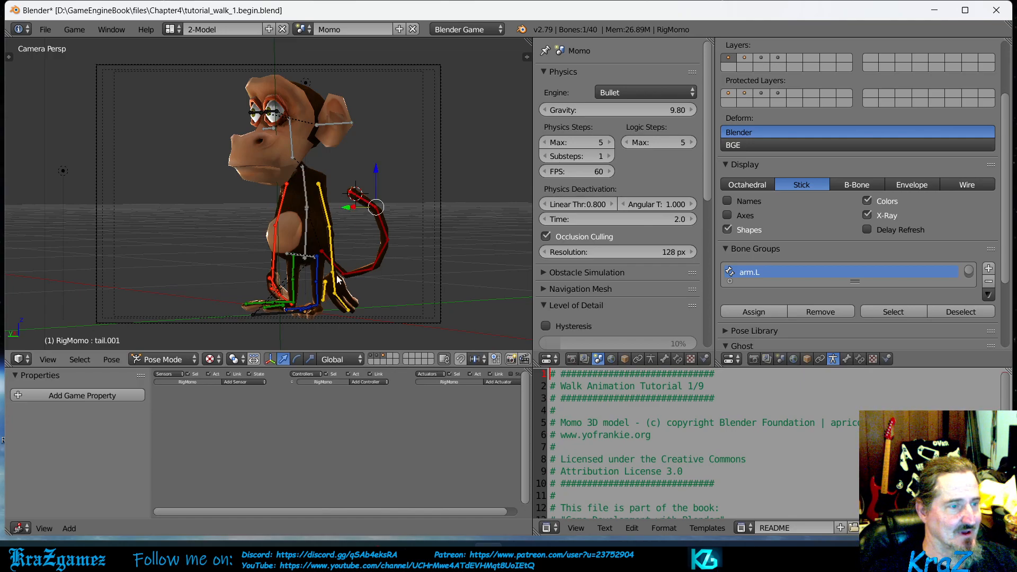
pyautogui.rightClick(325, 256)
pyautogui.rightClick(367, 200)
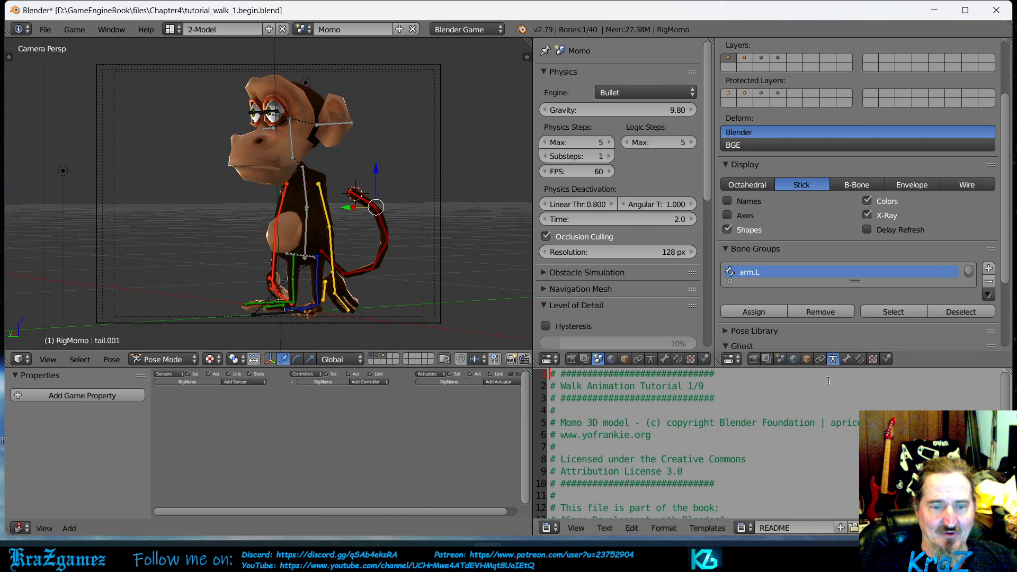
pyautogui.click(858, 361)
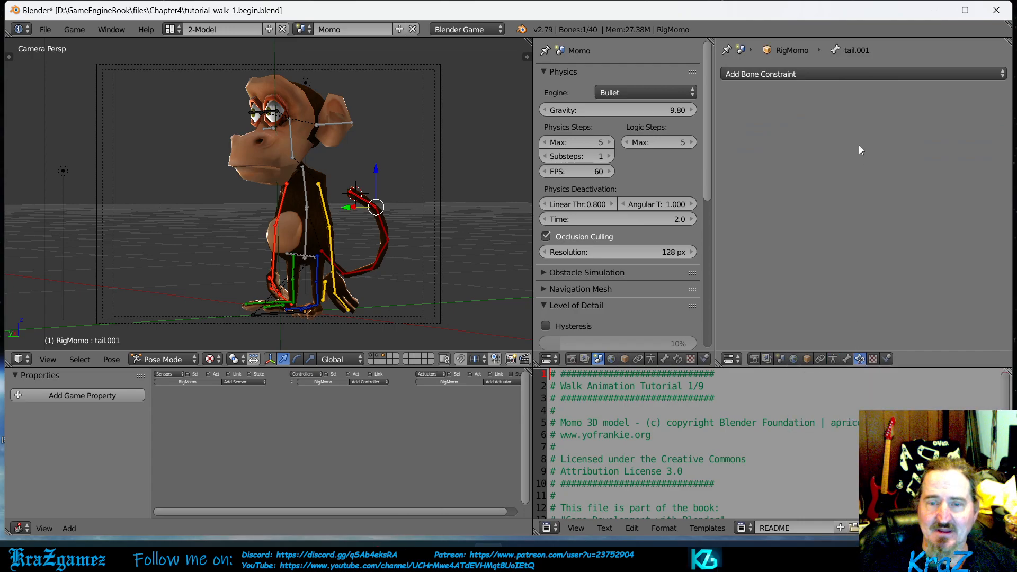
pyautogui.click(832, 72)
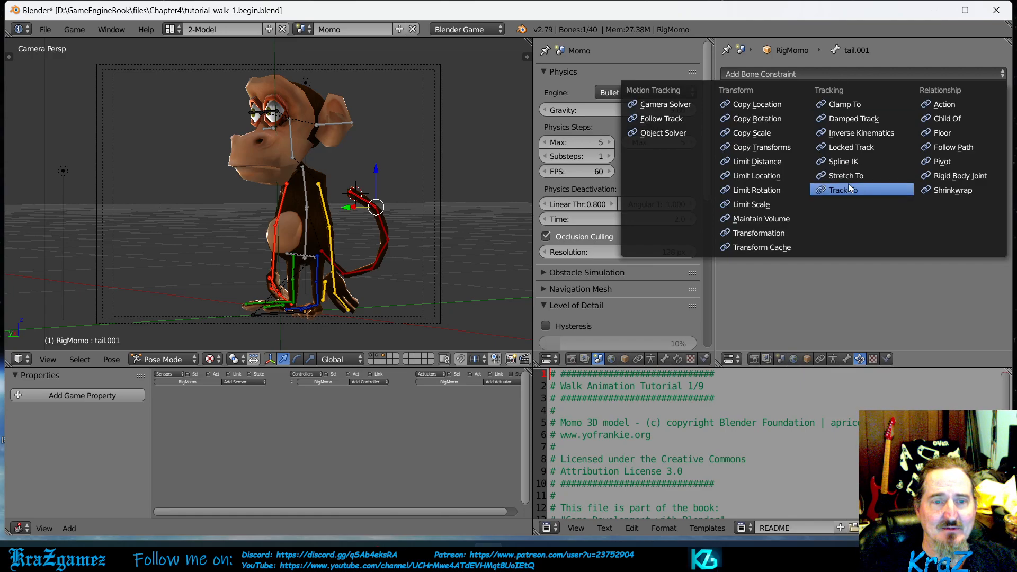
pyautogui.click(855, 133)
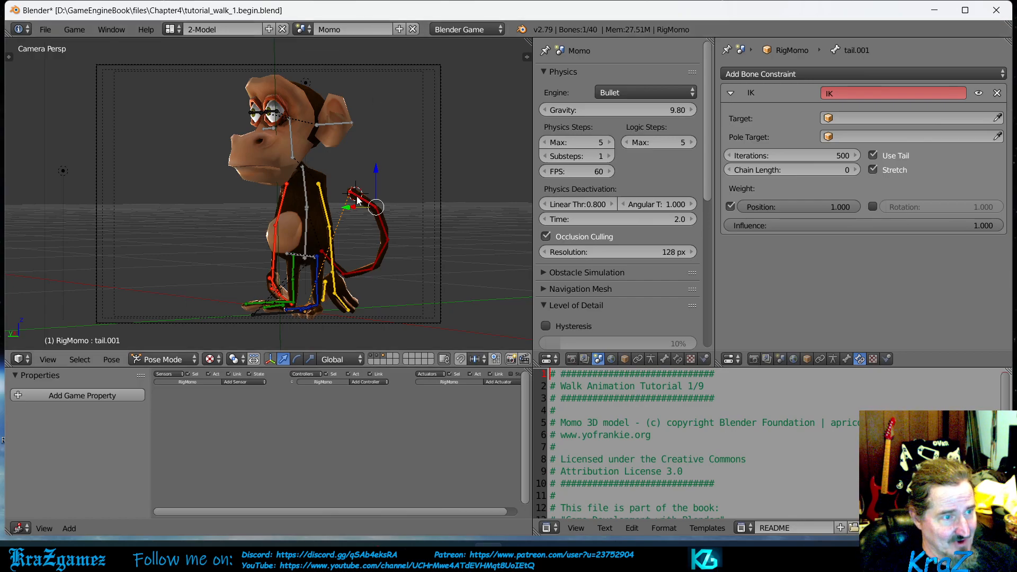
# - Try moving the tail-tip bone to test how its IK constraint pulls the rig
pyautogui.press('g')
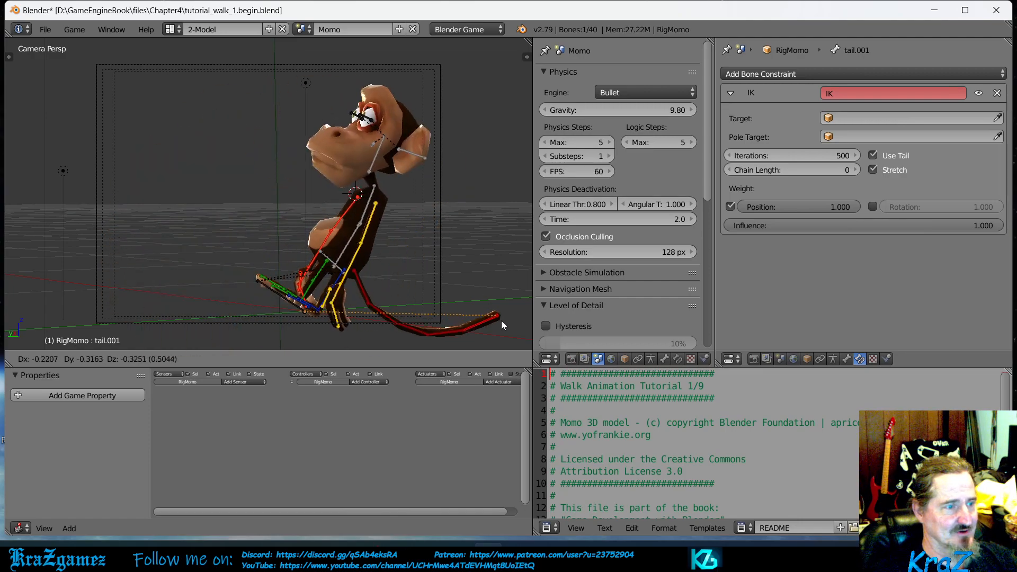
pyautogui.click(393, 205)
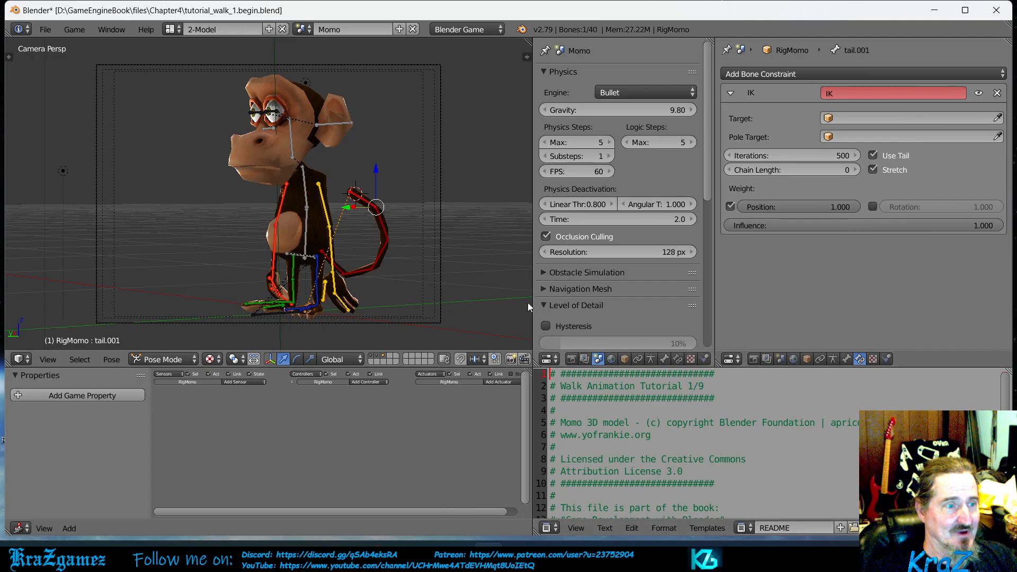
# - Check the bones along the tail and set the chain length of the tail-tip bone's IK constraint to 5
pyautogui.rightClick(329, 265)
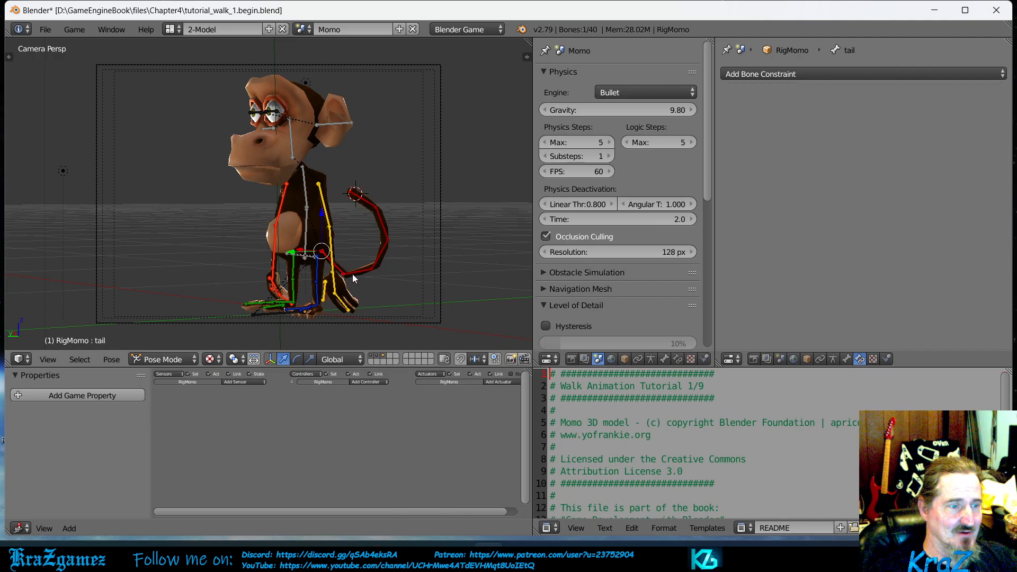
pyautogui.rightClick(386, 223)
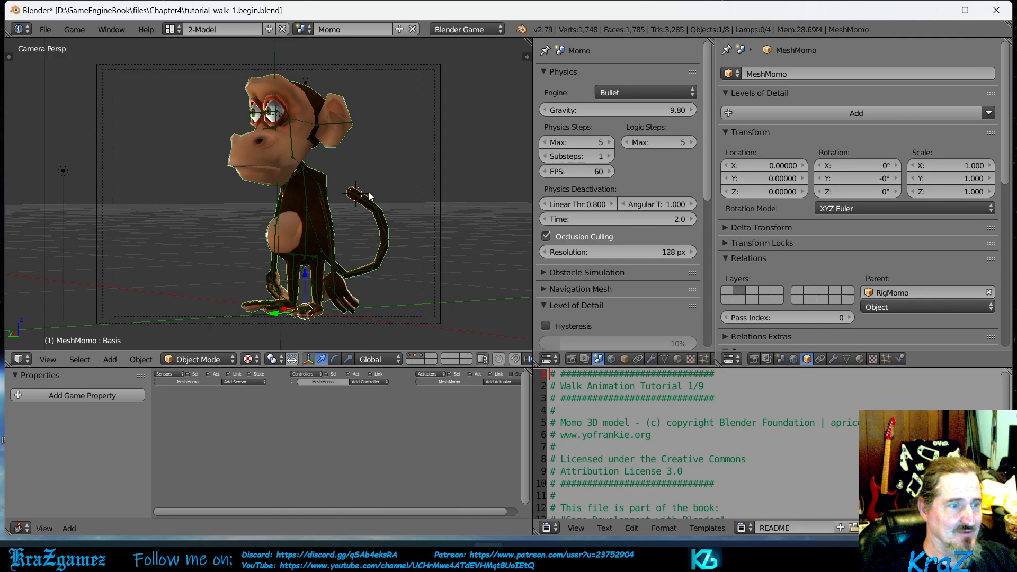
pyautogui.rightClick(383, 227)
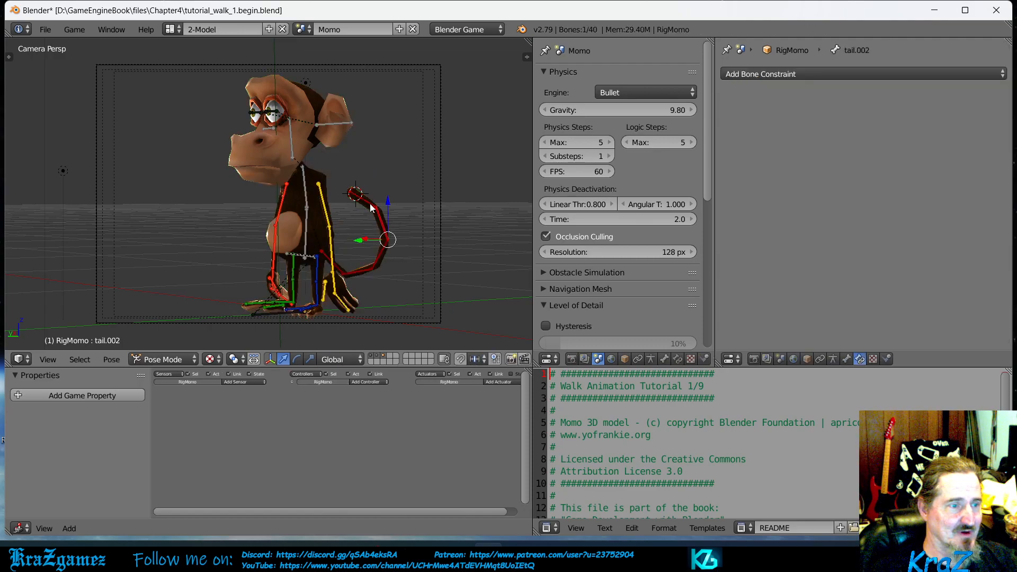
pyautogui.rightClick(369, 203)
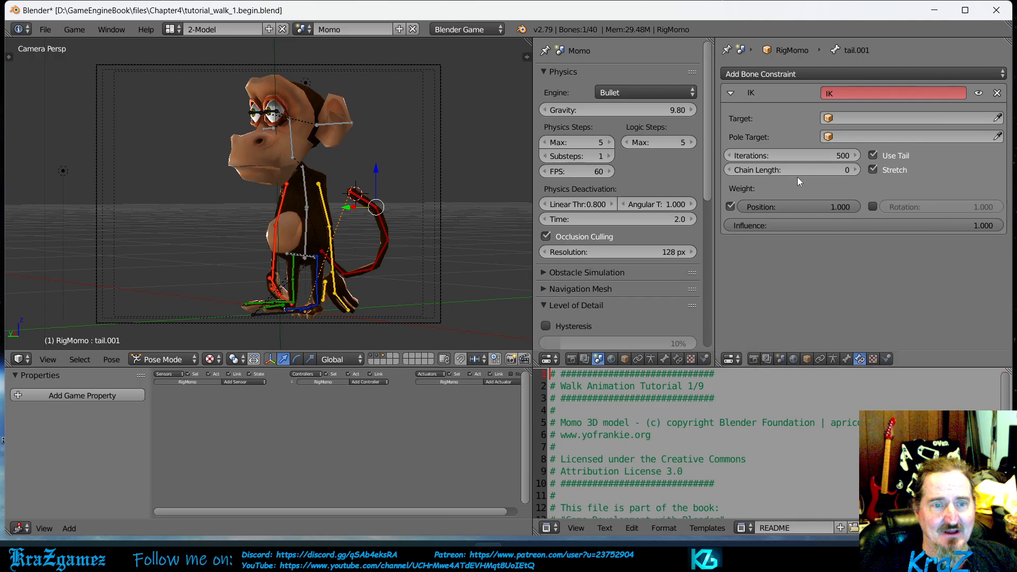
pyautogui.click(777, 170)
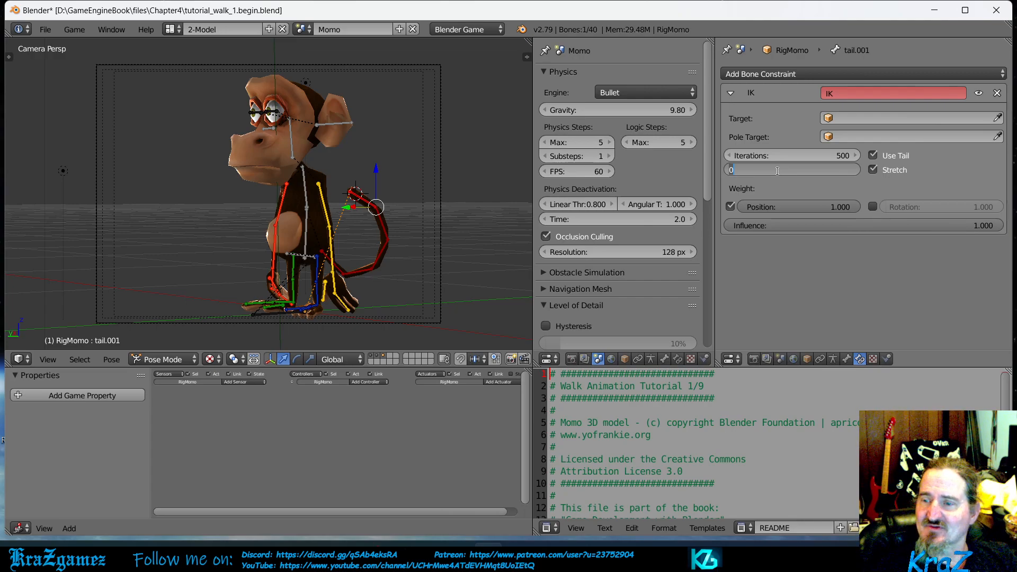
pyautogui.write('5')
pyautogui.press('Return')
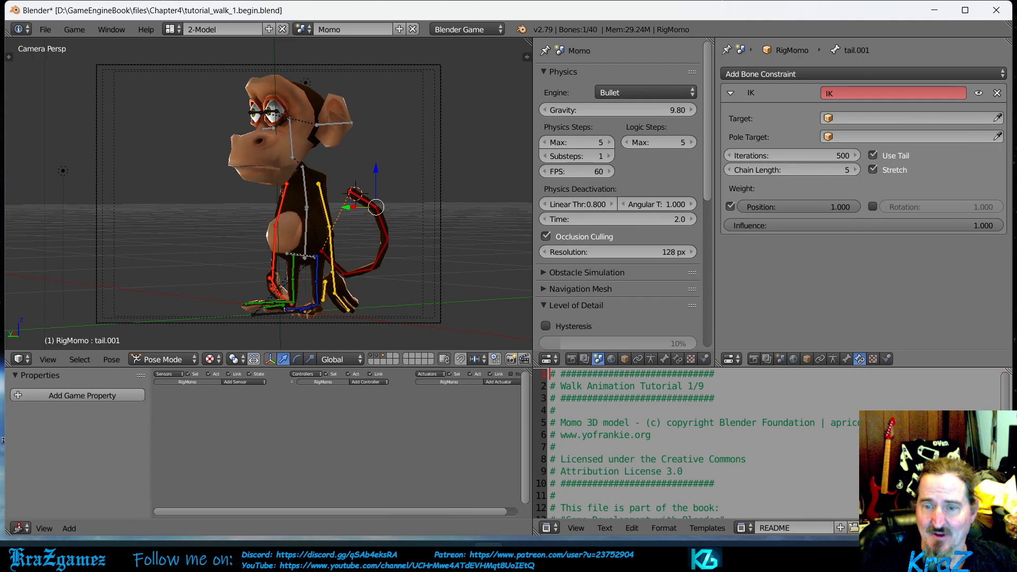
# - Open the monkeyrig armature settings and compare its bone layers with the illustration in the animation PDF in Adobe Acrobat Reader, returning to Blender
pyautogui.click(832, 359)
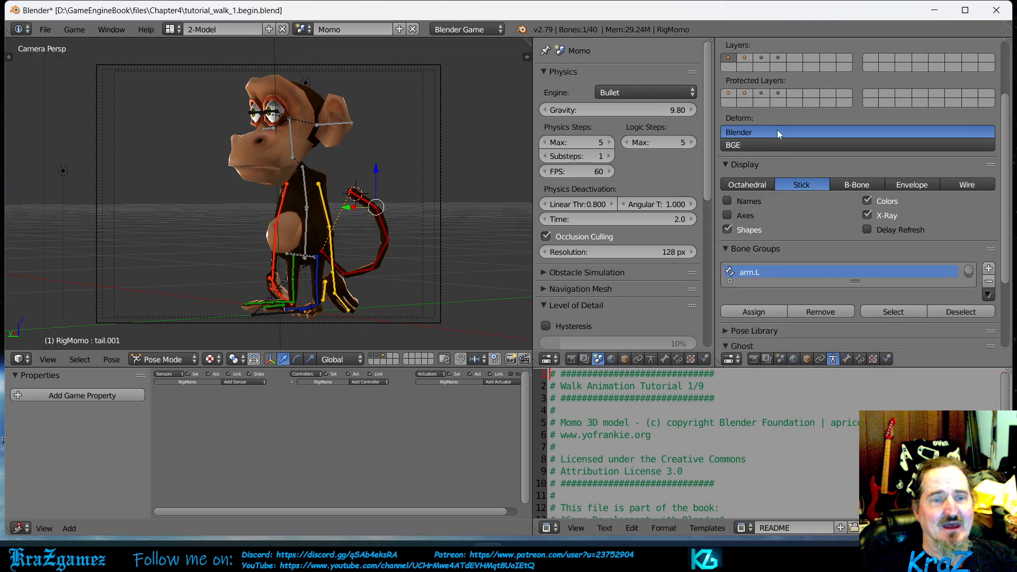
pyautogui.scroll(-3, 812, 212)
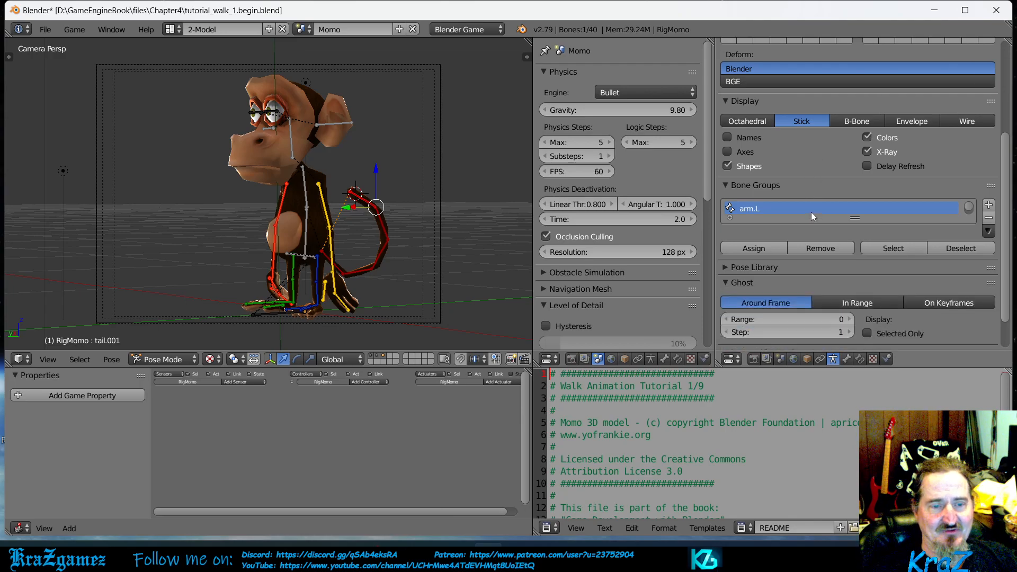
pyautogui.scroll(7, 805, 193)
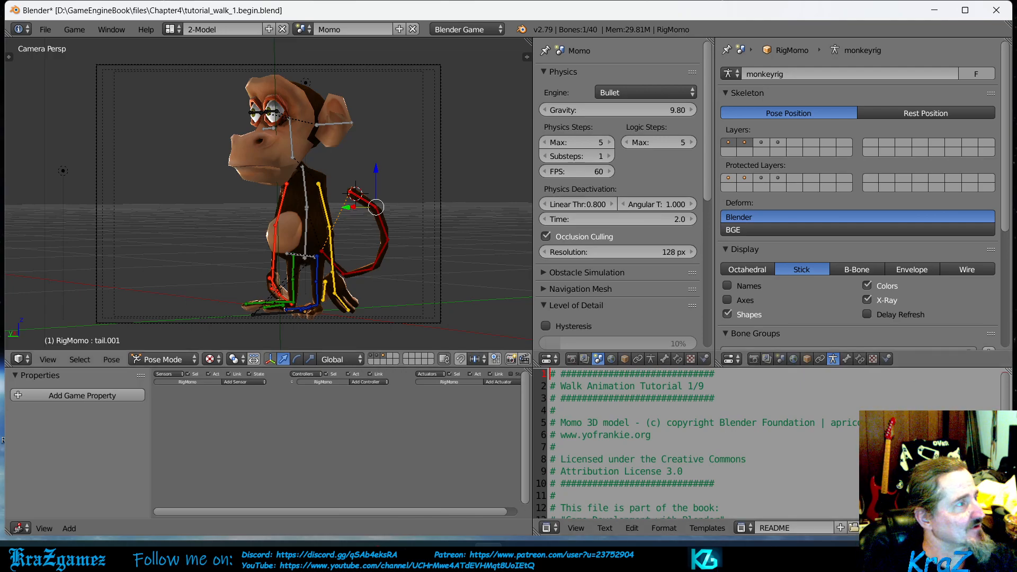
pyautogui.hotkey('alt', 'Tab')
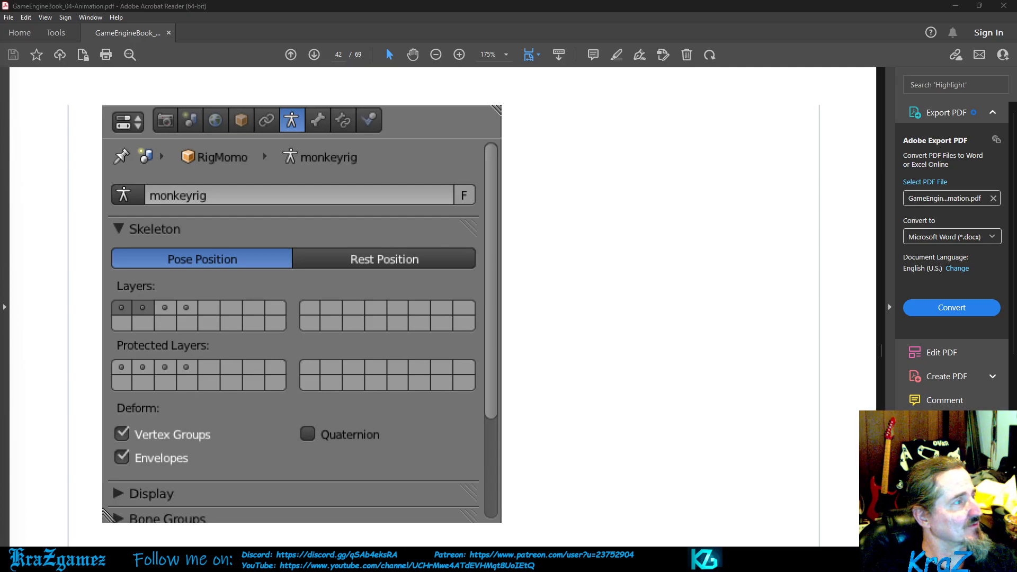
pyautogui.hotkey('alt', 'Tab')
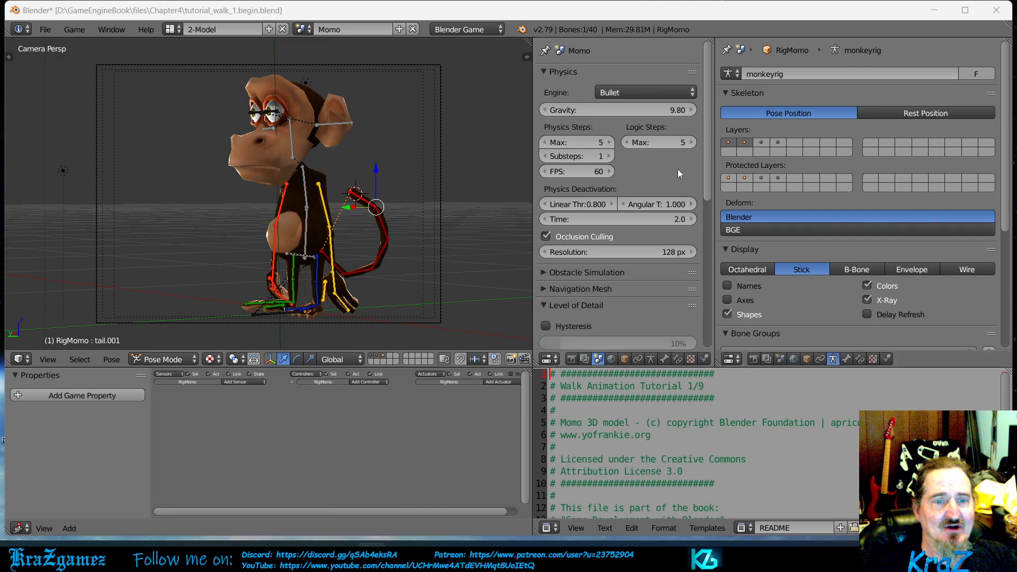
# - Display only the second bone layer of the monkeyrig armature and examine its limb and tail bones up close
pyautogui.rightClick(727, 142)
pyautogui.press('Escape')
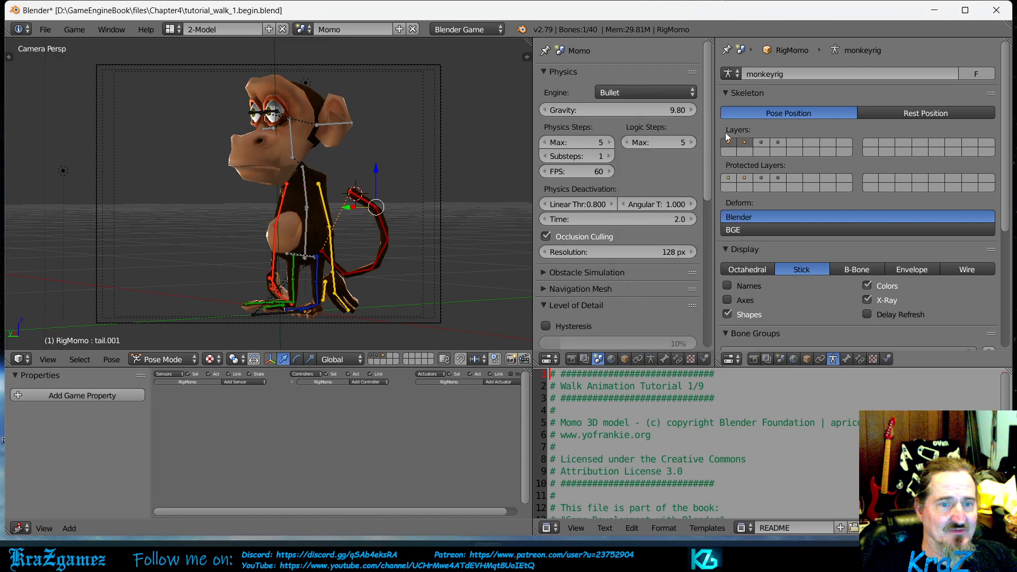
pyautogui.click(749, 142)
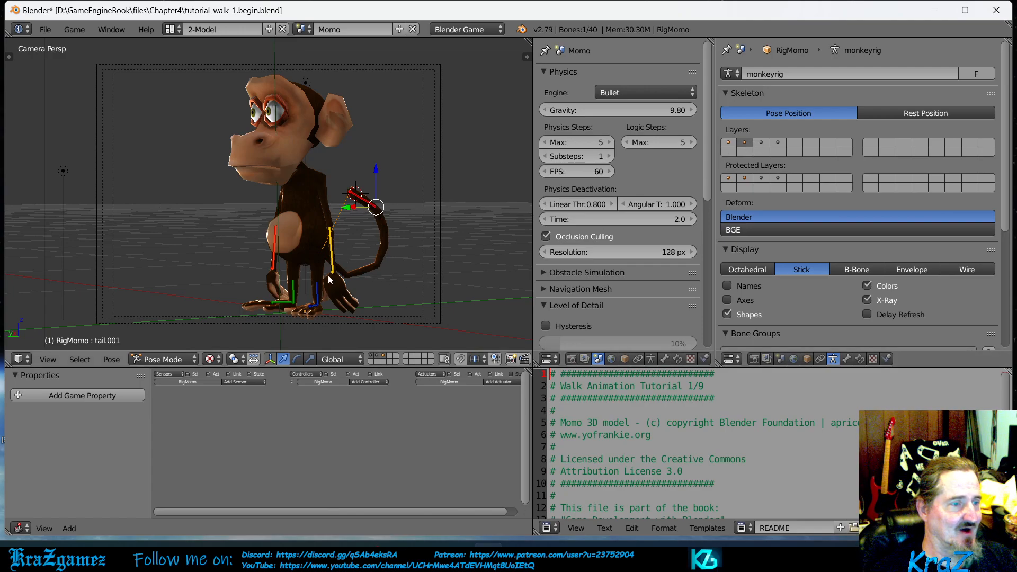
pyautogui.moveTo(320, 271); pyautogui.dragTo(355, 270, button='middle')
pyautogui.scroll(10, 320, 256)
pyautogui.scroll(-4, 352, 273)
pyautogui.scroll(3, 339, 273)
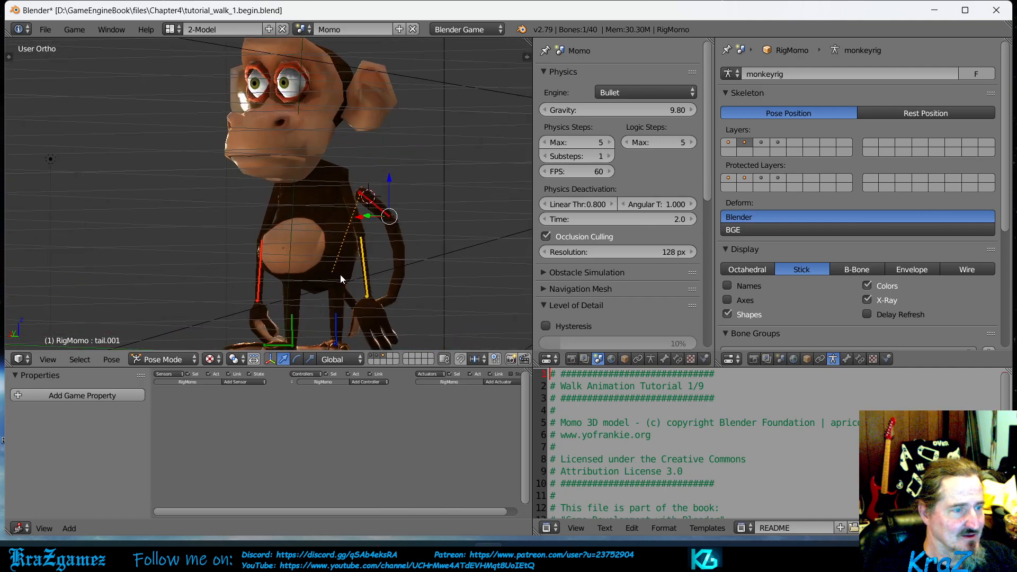
# - Check which limb and tail bones belong to the second bone layer by selecting the left forearm, left foot and tail-tip bones
pyautogui.scroll(-1, 348, 274)
pyautogui.moveTo(350, 274); pyautogui.dragTo(335, 278, button='middle')
pyautogui.rightClick(343, 270)
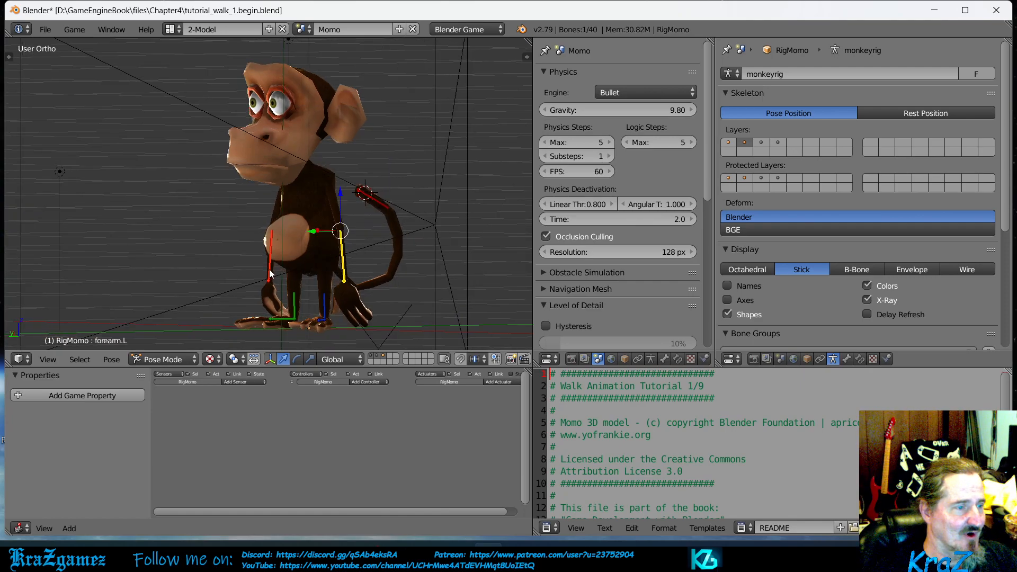
pyautogui.rightClick(327, 313)
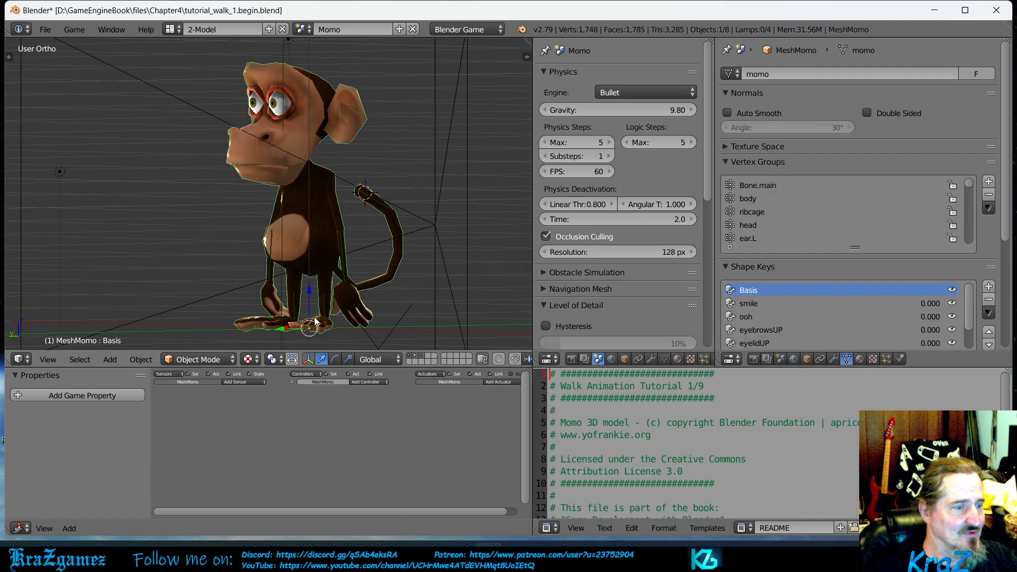
pyautogui.rightClick(323, 321)
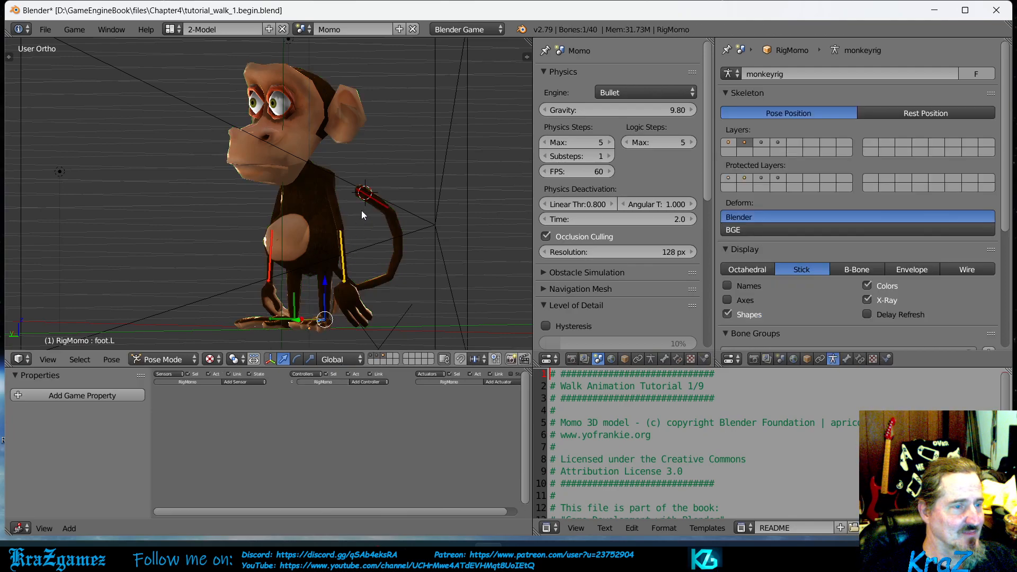
pyautogui.rightClick(375, 201)
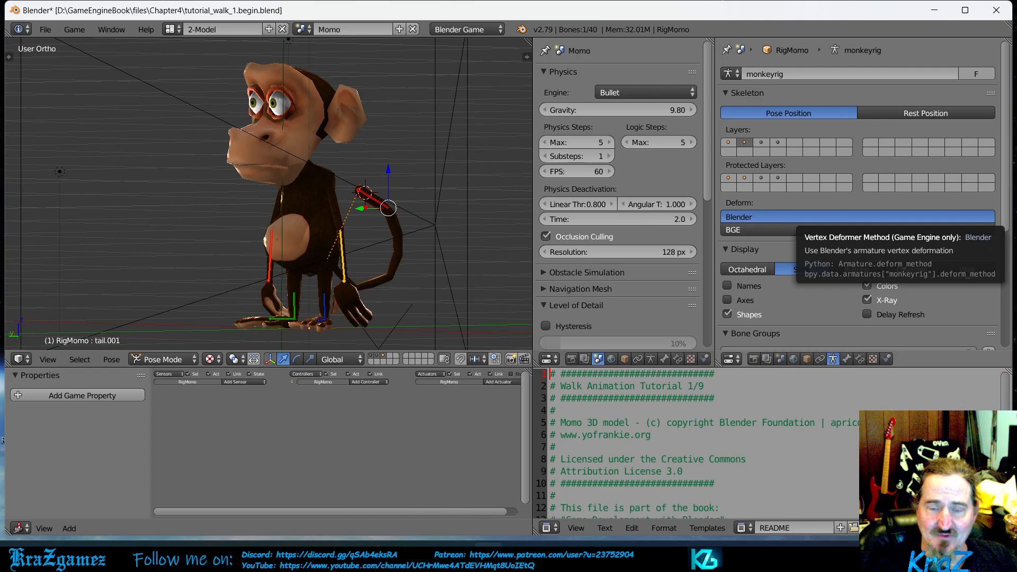
# - Add an Inverse Kinematics constraint to the left forearm bone (forearm.L) with a chain length of 2
pyautogui.rightClick(343, 261)
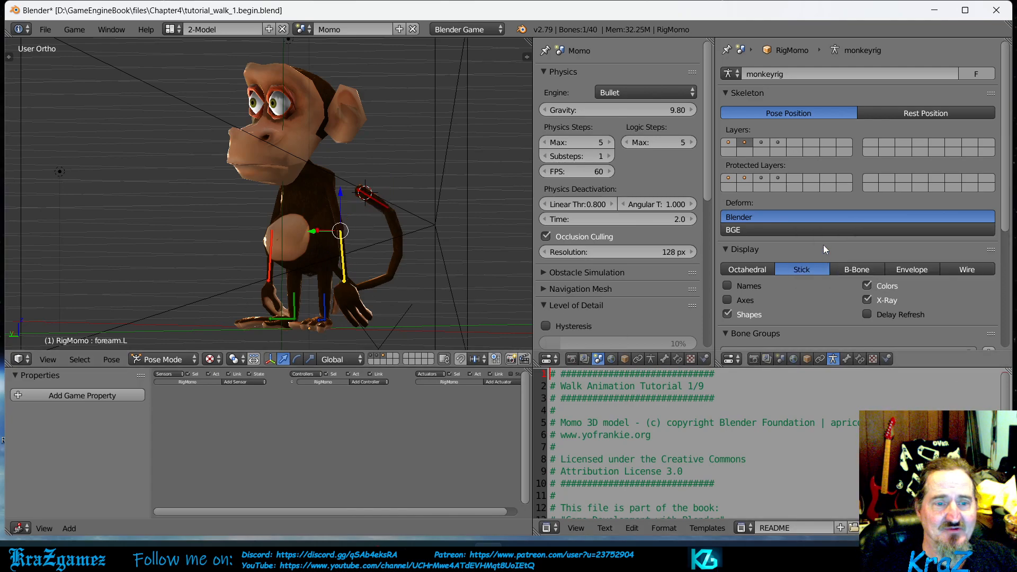
pyautogui.click(860, 359)
pyautogui.click(818, 73)
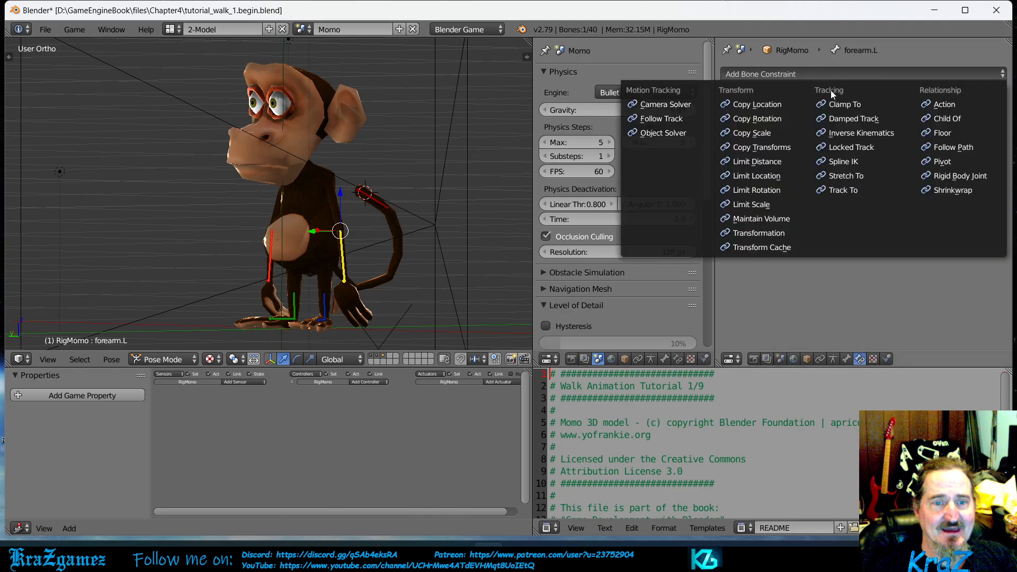
pyautogui.click(843, 132)
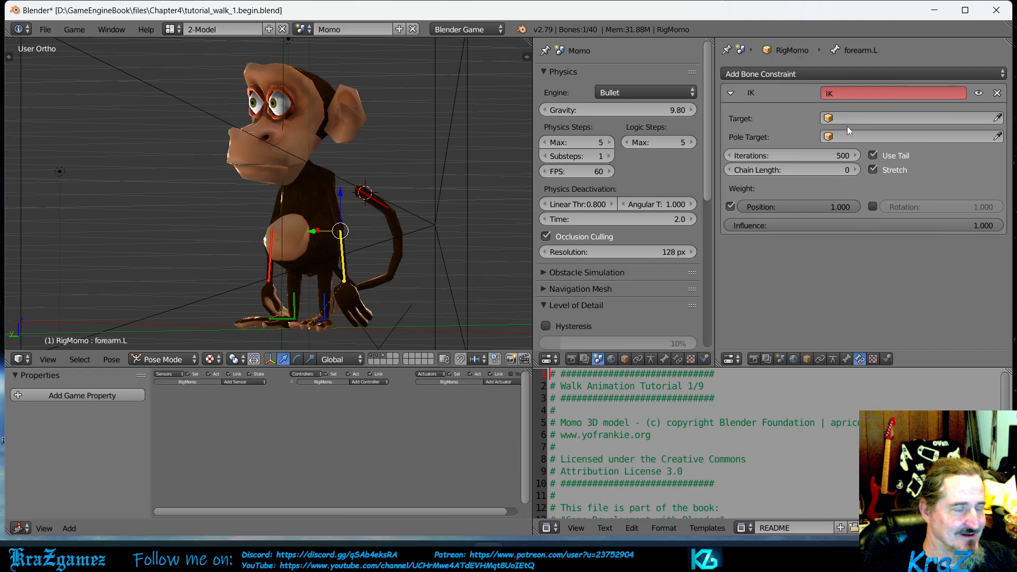
pyautogui.moveTo(383, 236); pyautogui.dragTo(413, 246, button='middle')
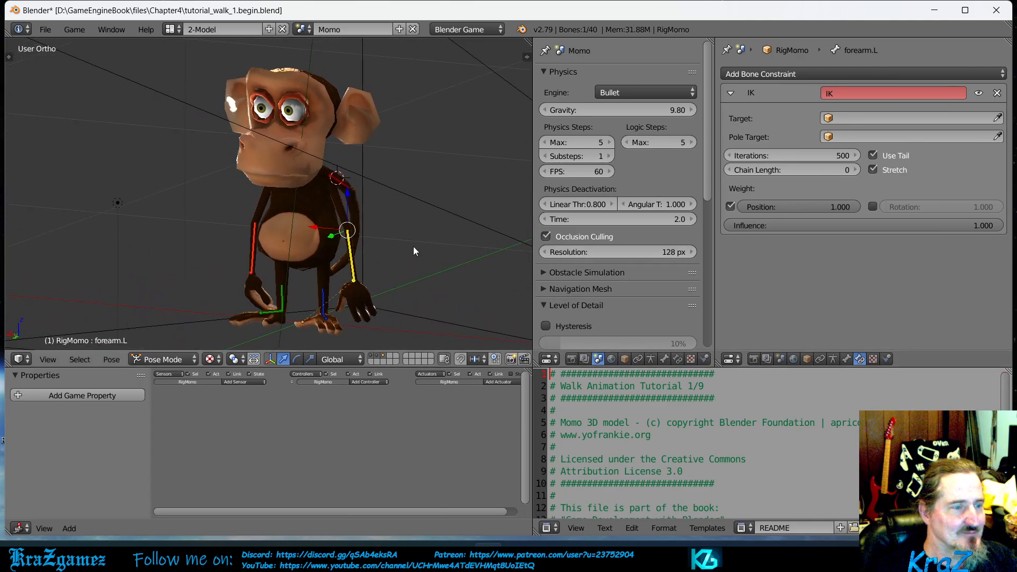
pyautogui.click(855, 169)
pyautogui.click(855, 169)
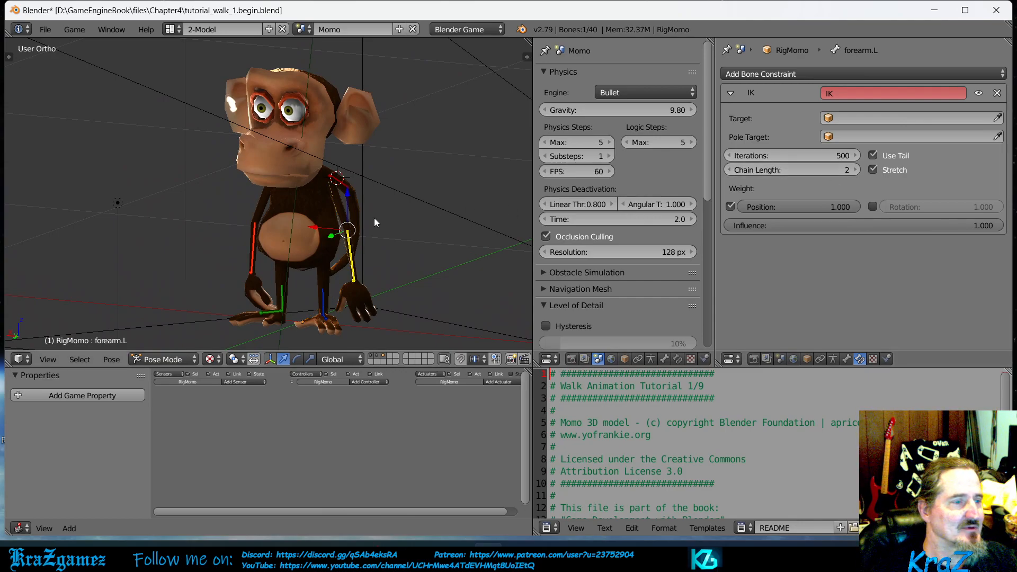
# - Add an Inverse Kinematics constraint to the right forearm bone (forearm.R) with a chain length of 2
pyautogui.rightClick(253, 250)
pyautogui.click(799, 73)
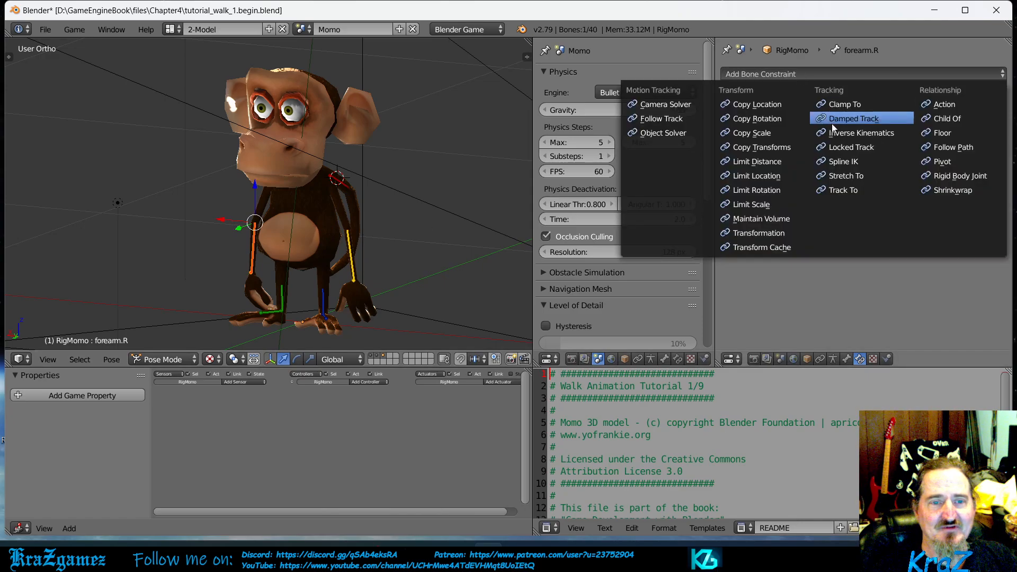
pyautogui.click(850, 134)
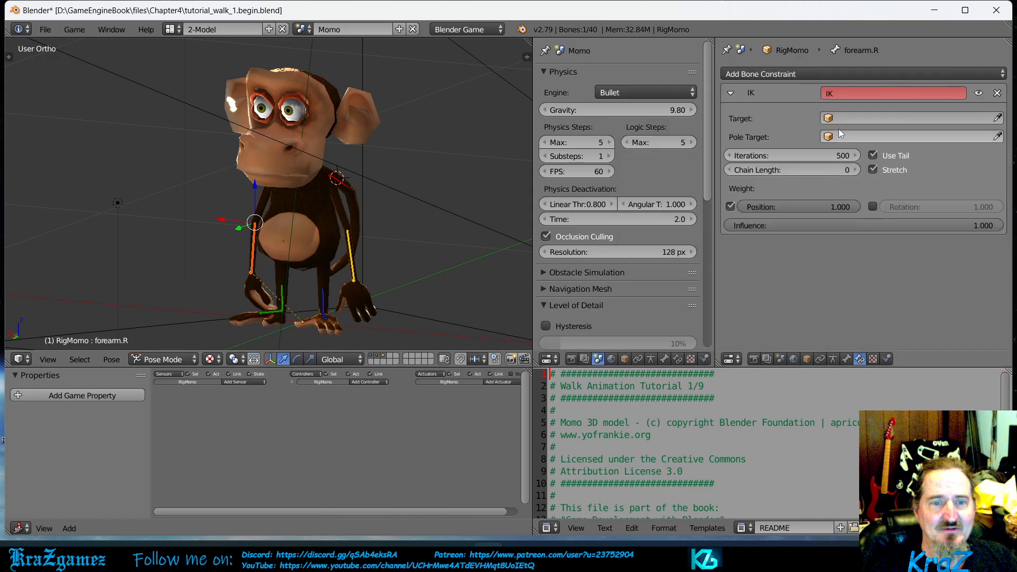
pyautogui.click(856, 170)
pyautogui.click(855, 170)
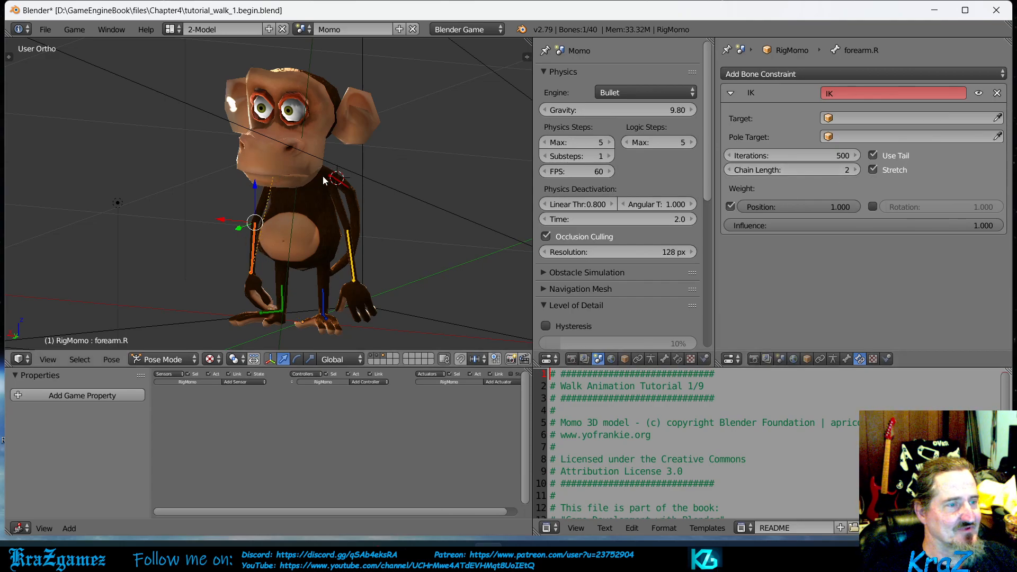
# - Add an Inverse Kinematics constraint to the left shin bone (shin.L) with a chain length of 3
pyautogui.rightClick(324, 310)
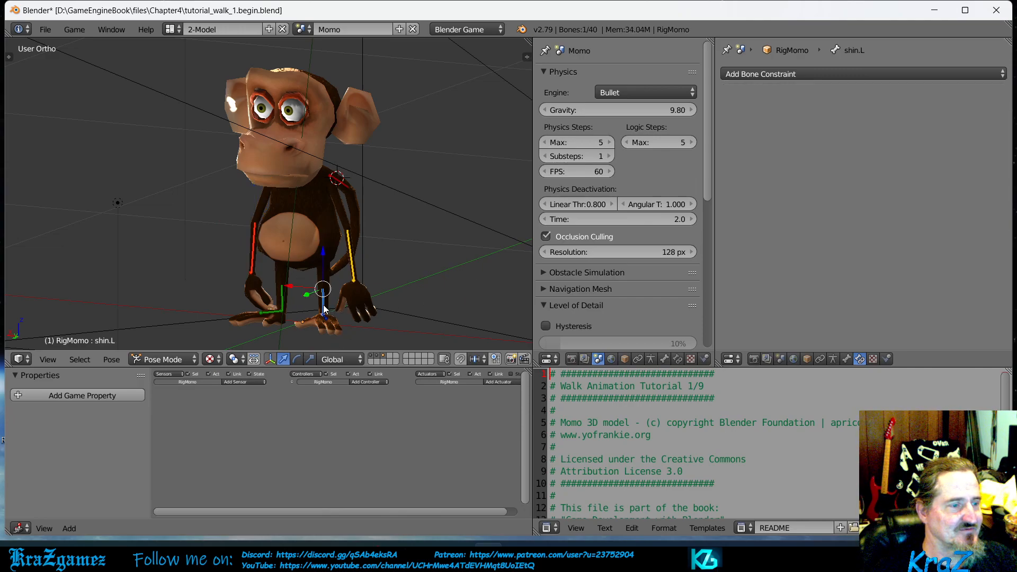
pyautogui.click(802, 74)
pyautogui.click(853, 138)
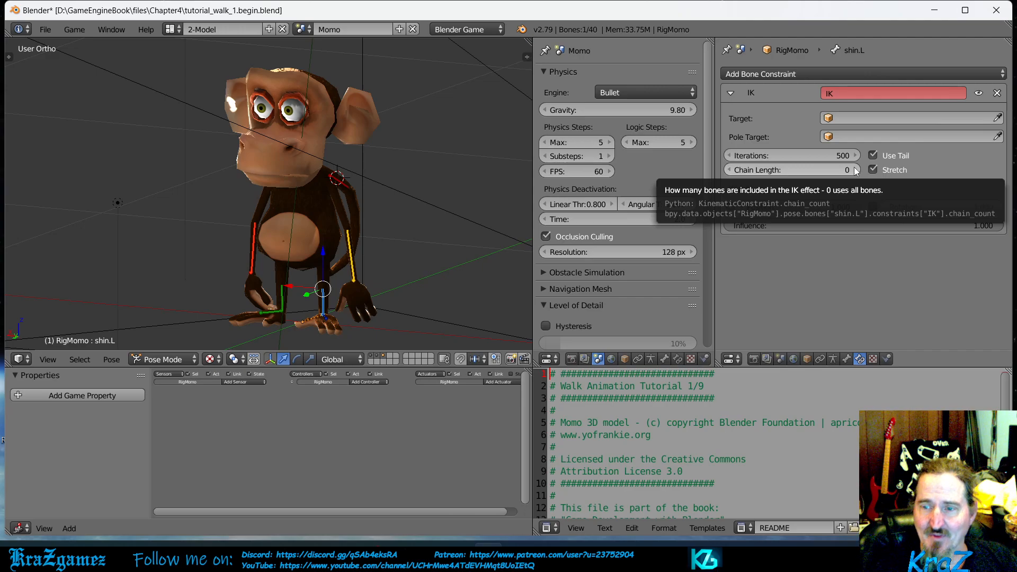
pyautogui.click(854, 169)
pyautogui.click(854, 170)
pyautogui.click(854, 169)
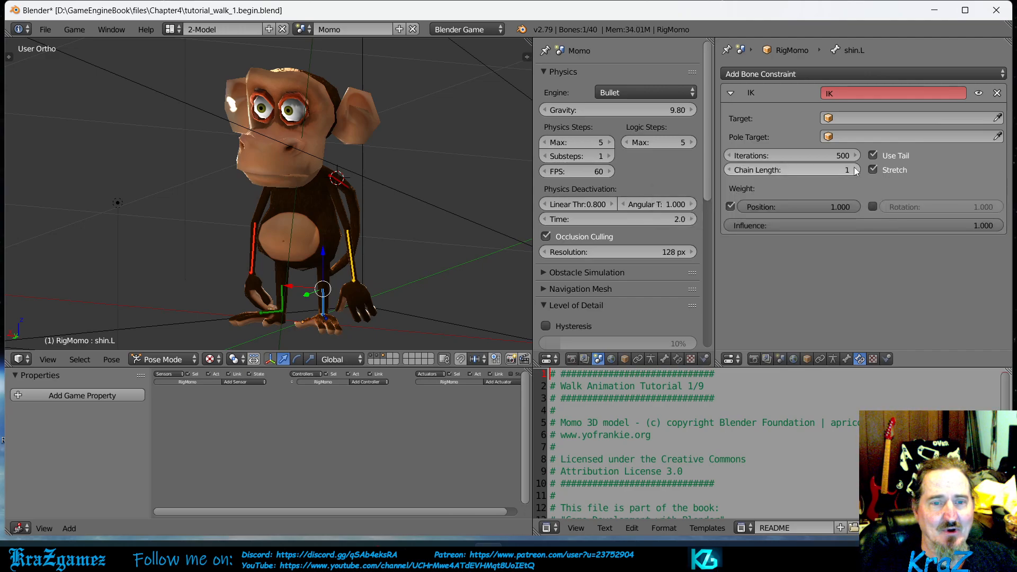
# - Add an Inverse Kinematics constraint to the right shin bone (shin.R) with a chain length of 3
pyautogui.rightClick(286, 303)
pyautogui.click(793, 74)
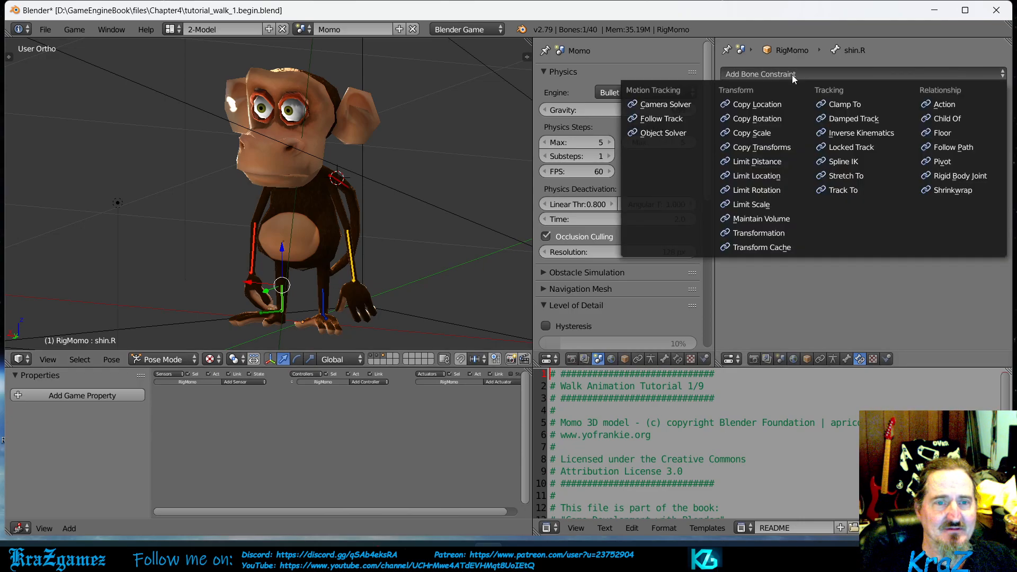
pyautogui.click(847, 135)
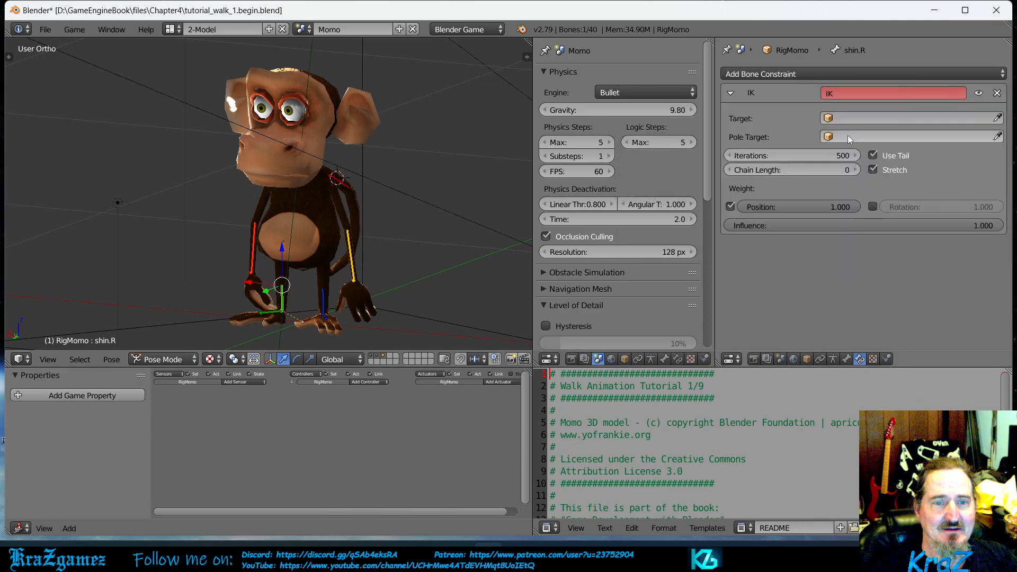
pyautogui.click(854, 170)
pyautogui.click(854, 170)
pyautogui.click(854, 169)
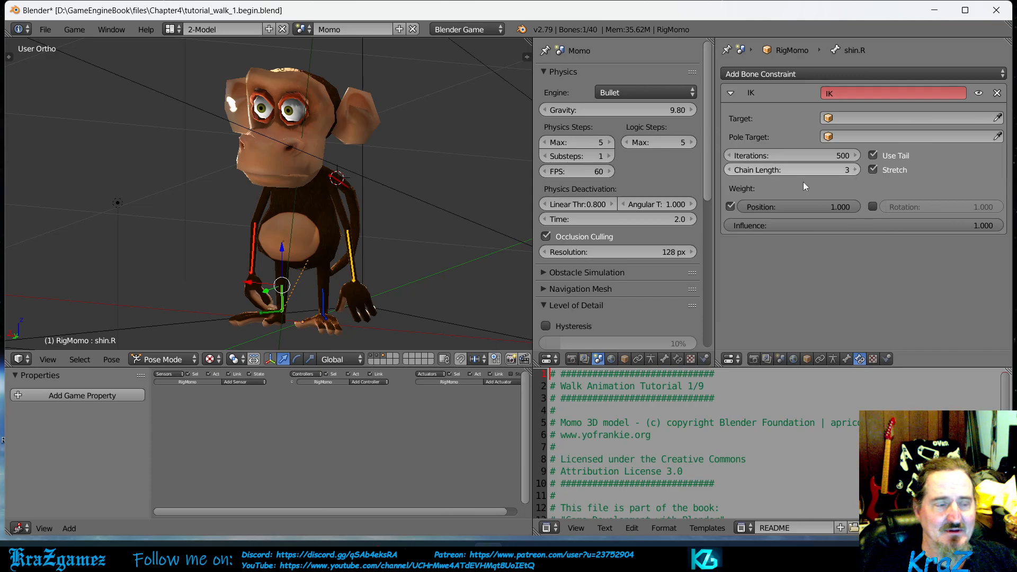
# - Try moving the left shin bone to test how its IK constraint affects the leg
pyautogui.moveTo(327, 279); pyautogui.dragTo(345, 303, button='middle')
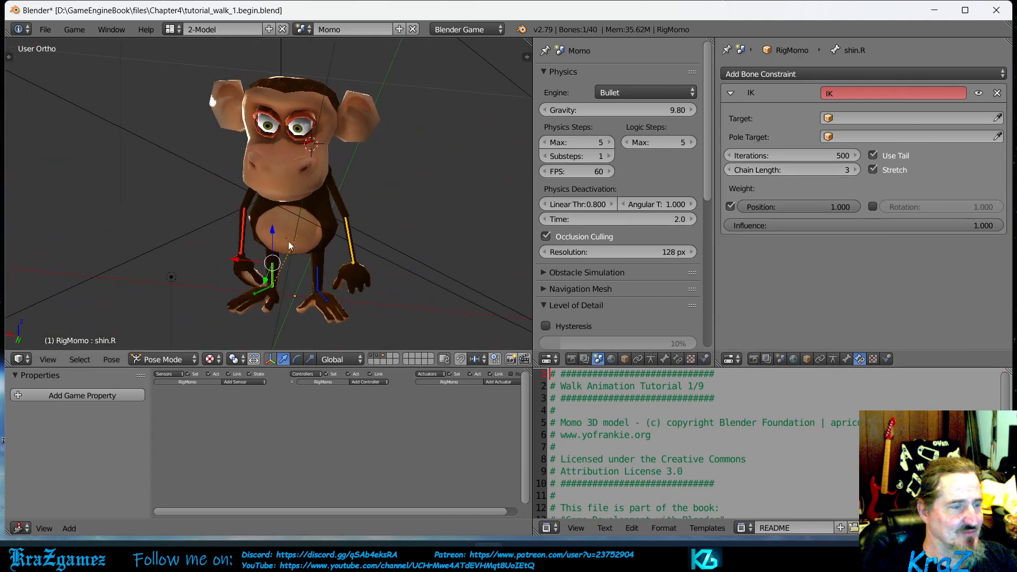
pyautogui.moveTo(386, 207); pyautogui.dragTo(322, 183, button='middle')
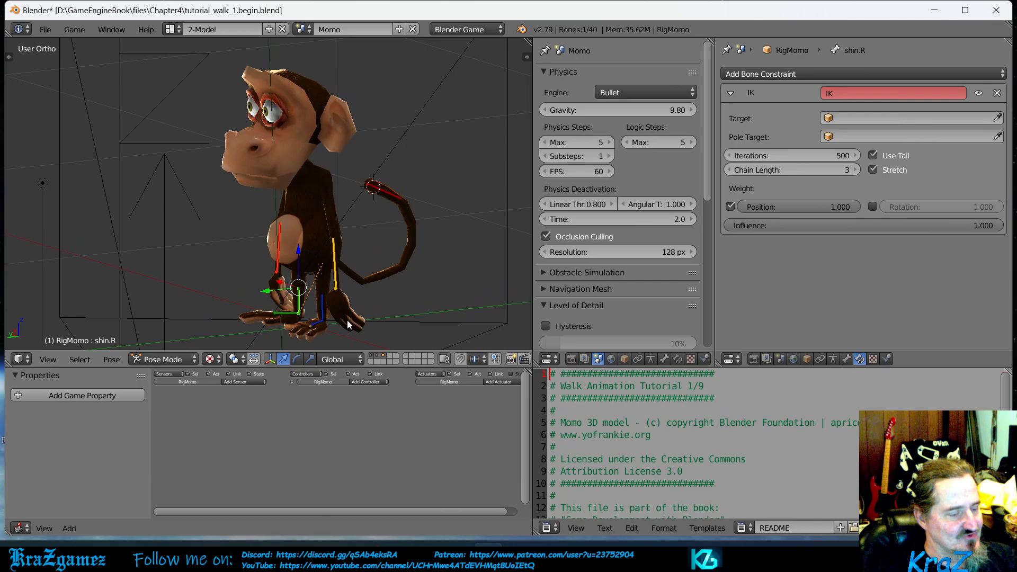
pyautogui.rightClick(323, 314)
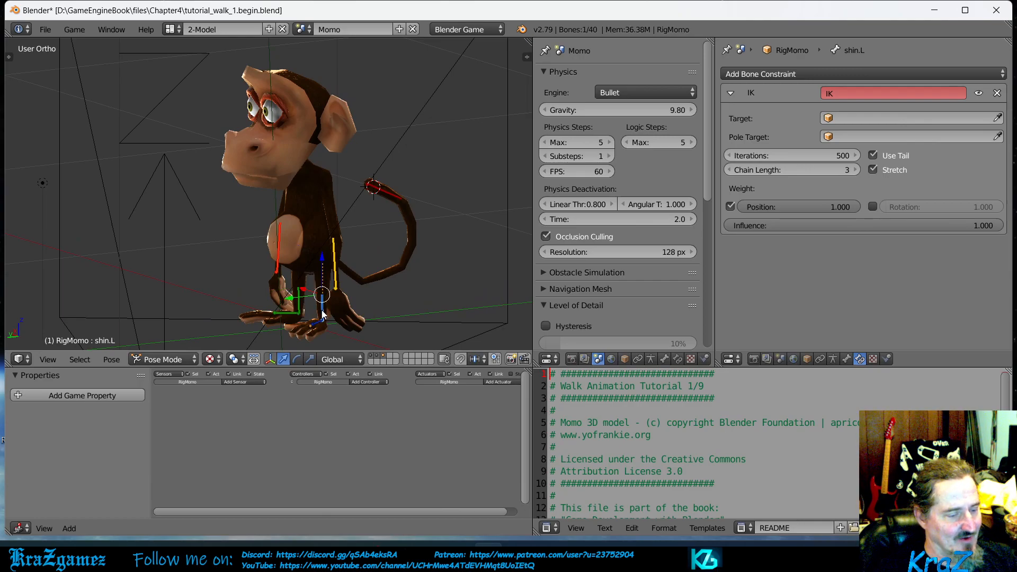
pyautogui.press('g')
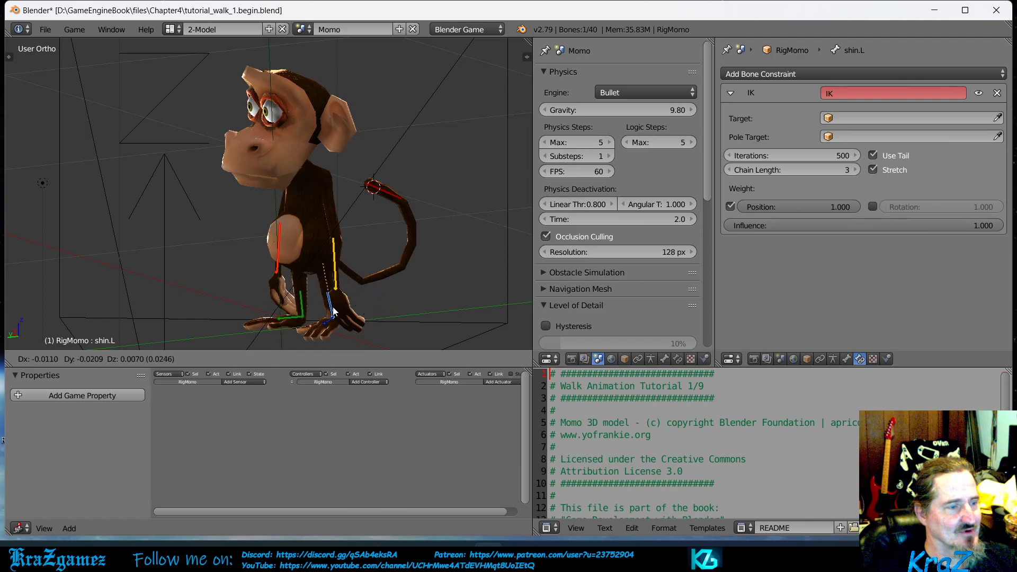
pyautogui.click(329, 307)
# - Try moving the left forearm bone to test how its IK constraint bends the arm
pyautogui.moveTo(289, 313); pyautogui.dragTo(360, 275, button='middle')
pyautogui.rightClick(350, 270)
pyautogui.press('g')
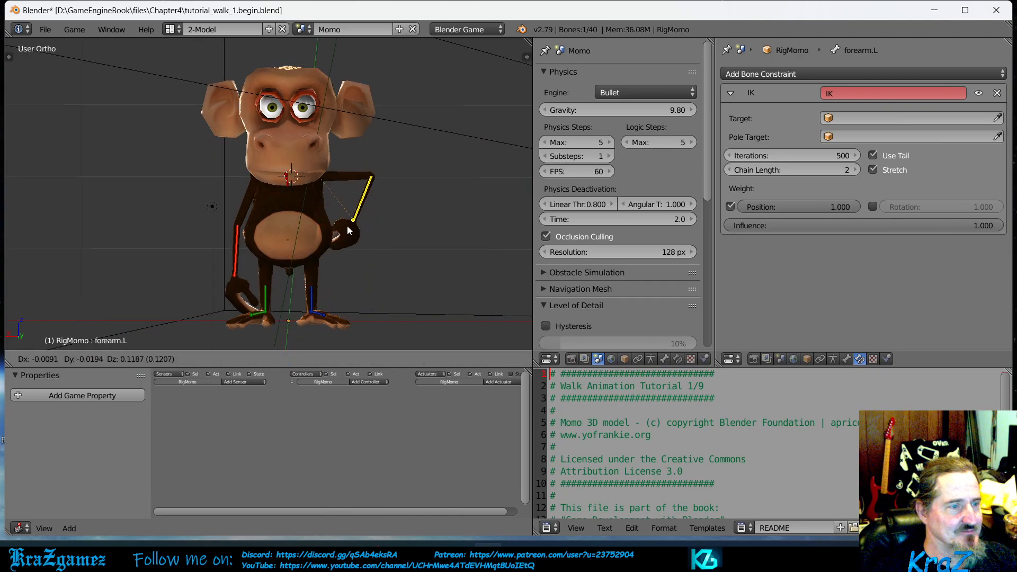
pyautogui.press('Escape')
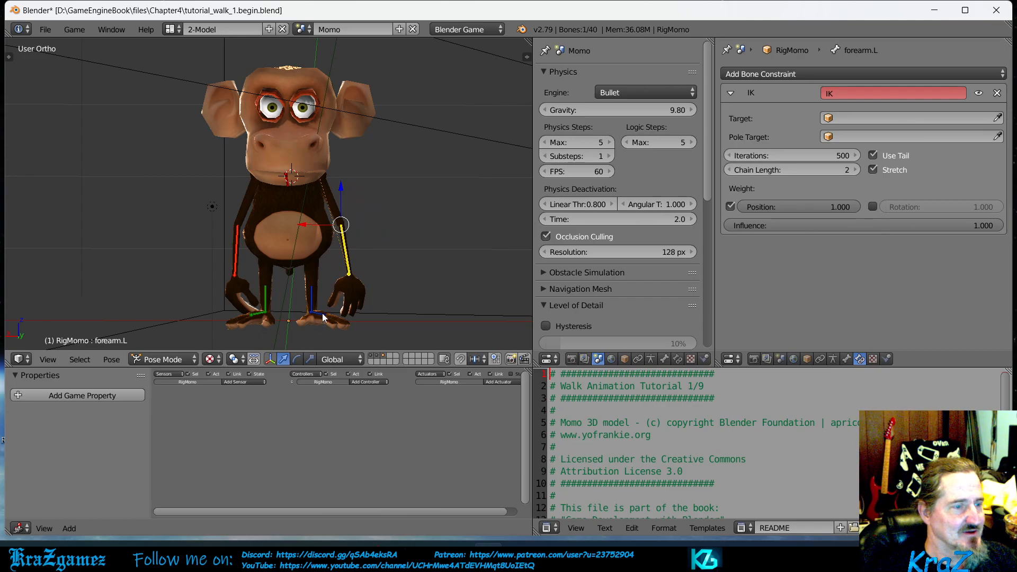
# - Try rotating the left foot bone and moving the left shin bone to compare how the leg responds
pyautogui.rightClick(322, 313)
pyautogui.press('r')
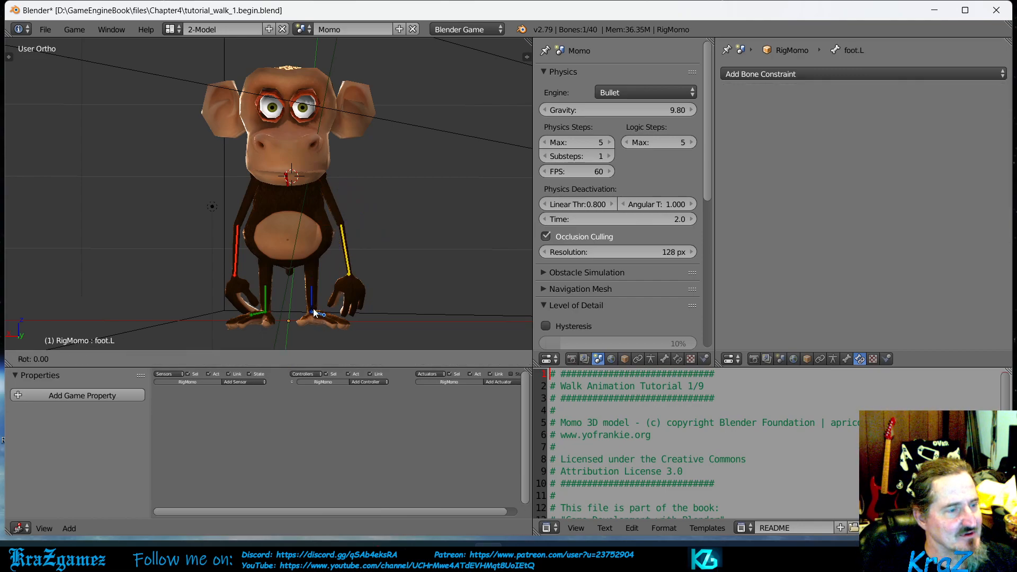
pyautogui.press('Escape')
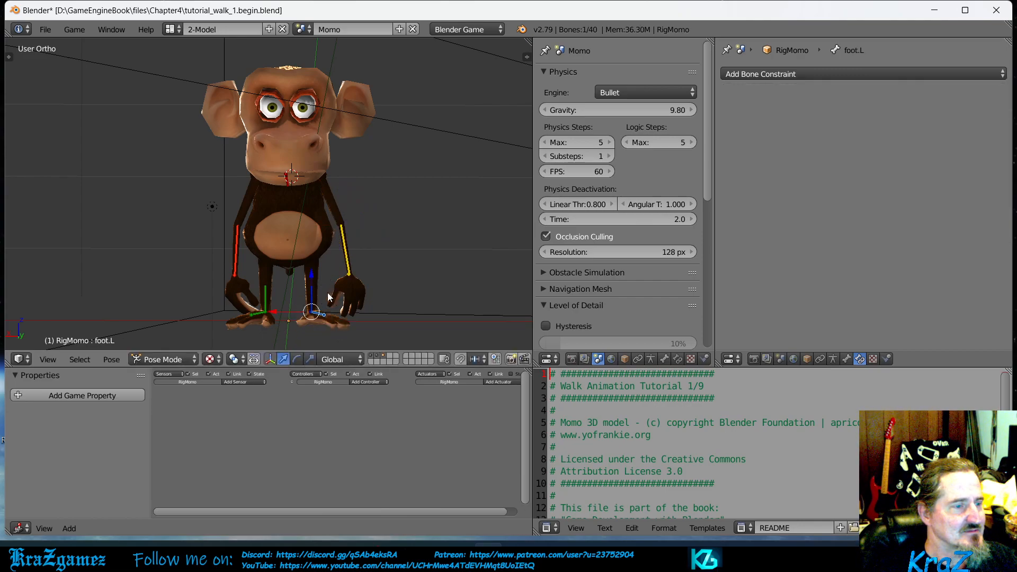
pyautogui.rightClick(315, 304)
pyautogui.press('g')
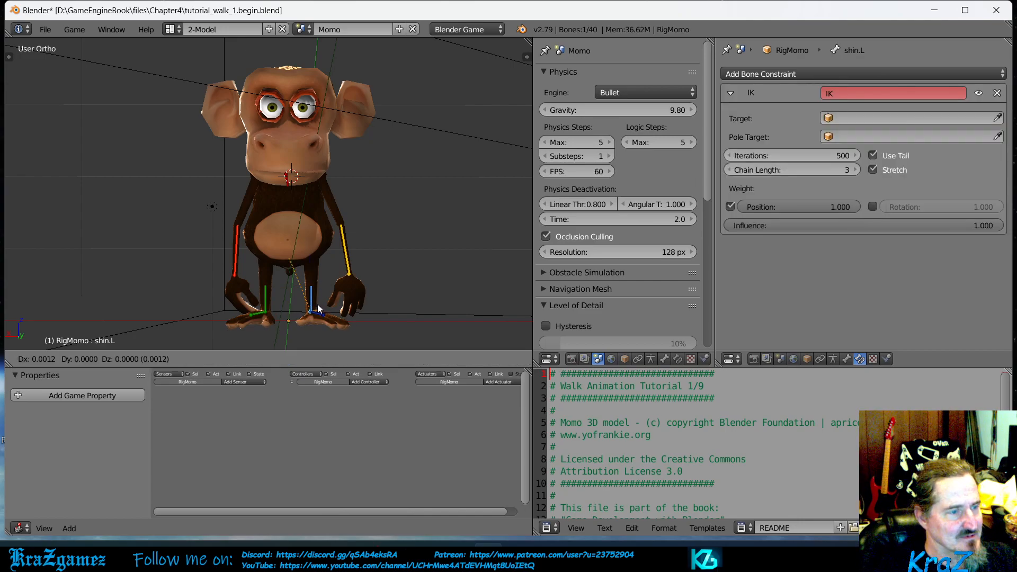
pyautogui.press('Escape')
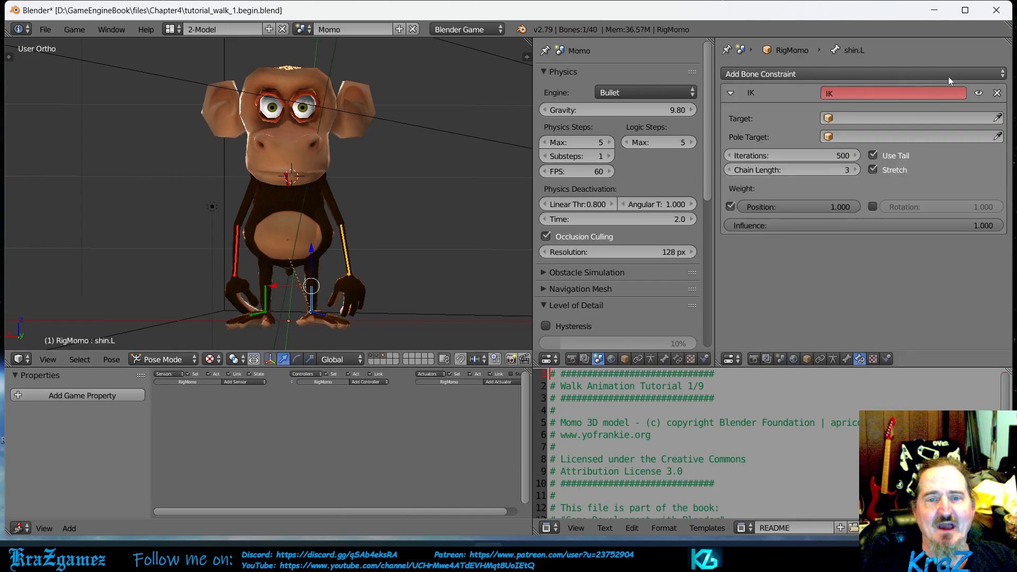
# - Delete the IK constraints from the left and right shin bones
pyautogui.click(998, 93)
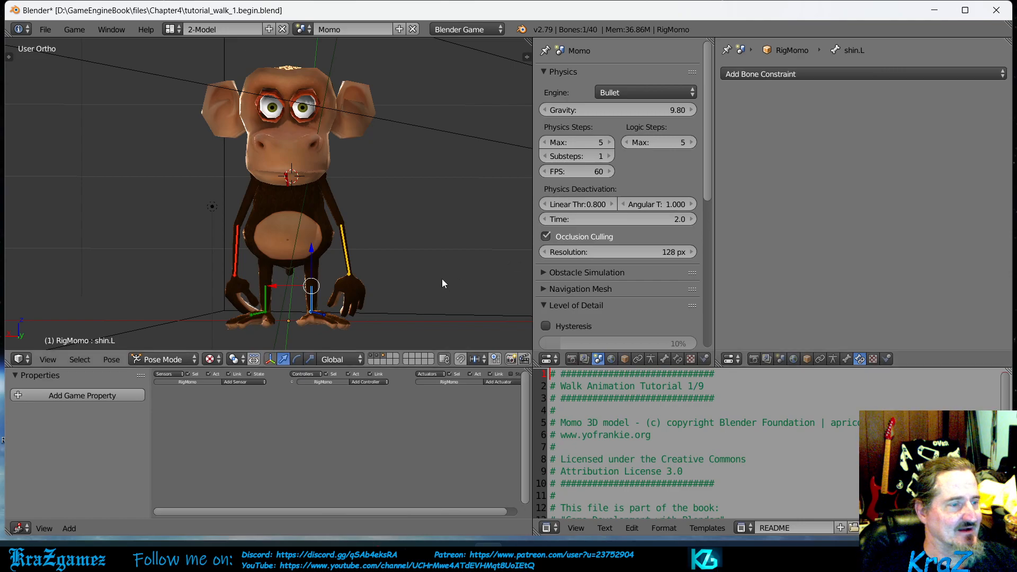
pyautogui.rightClick(265, 306)
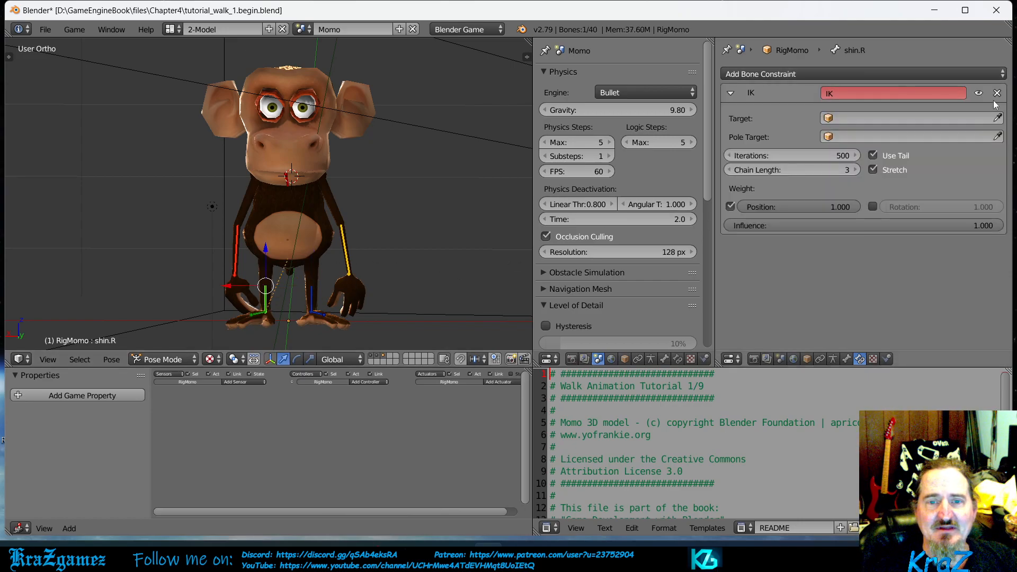
pyautogui.click(997, 93)
# - Add an Inverse Kinematics constraint with a chain length of 3 to the left foot bone (foot.L) and test-move the foot
pyautogui.rightClick(319, 314)
pyautogui.click(793, 77)
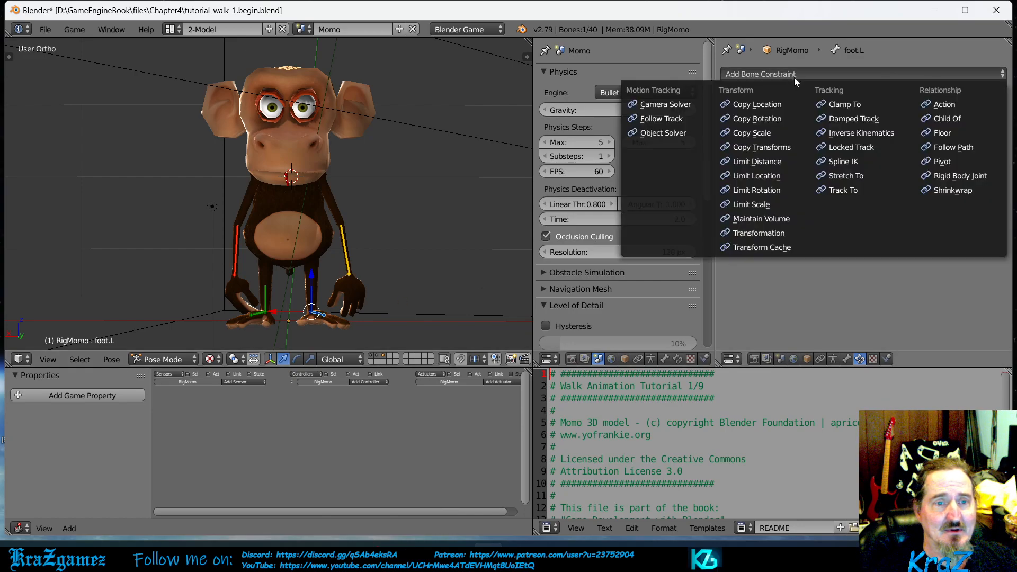
pyautogui.click(848, 132)
pyautogui.click(856, 170)
pyautogui.click(856, 170)
pyautogui.click(856, 170)
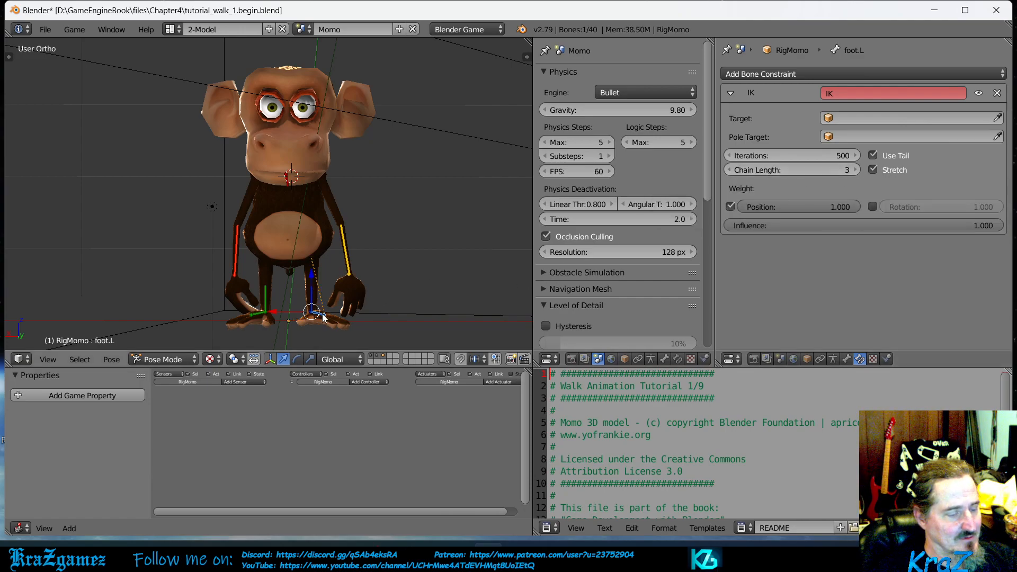
pyautogui.press('g')
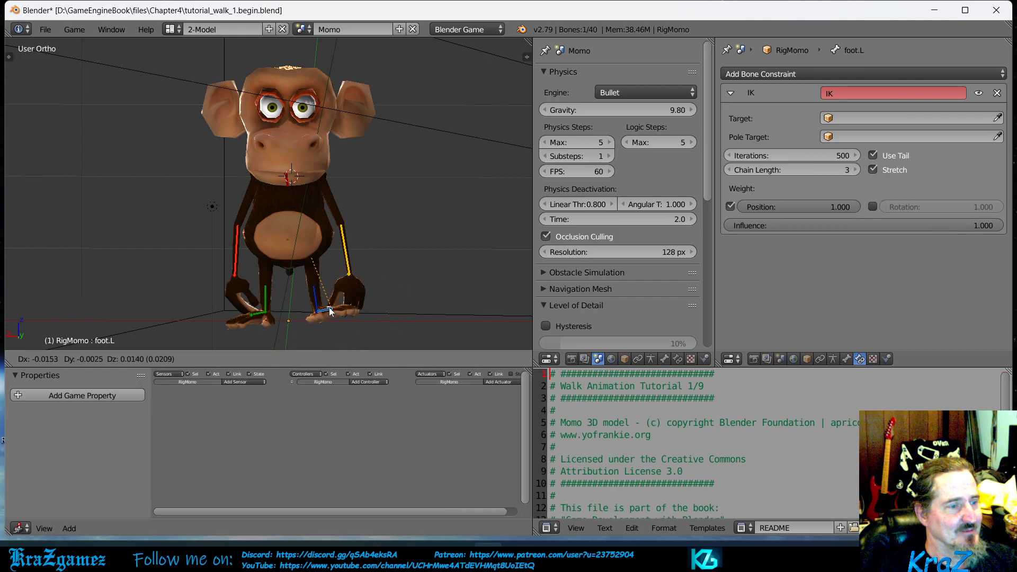
pyautogui.rightClick(329, 307)
# - Add an Inverse Kinematics constraint with a chain length of 3 to the right foot bone (foot.R) and test-move the foot
pyautogui.rightClick(259, 313)
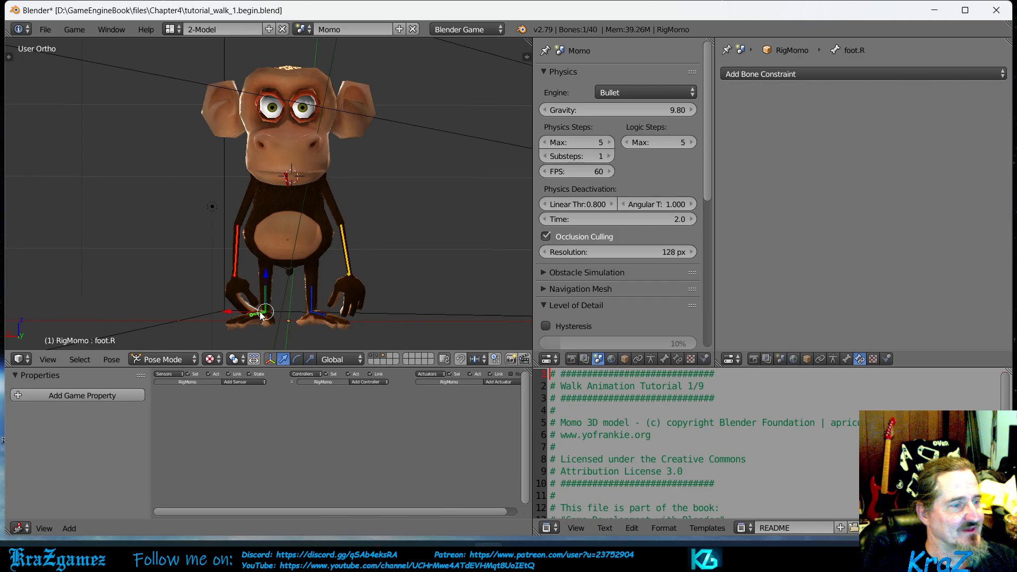
pyautogui.click(799, 74)
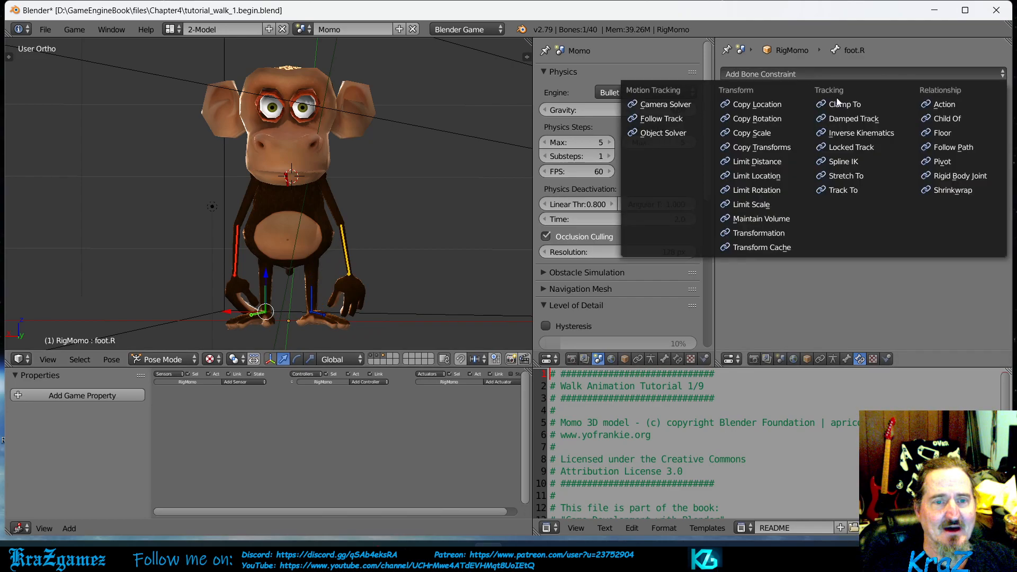
pyautogui.click(860, 132)
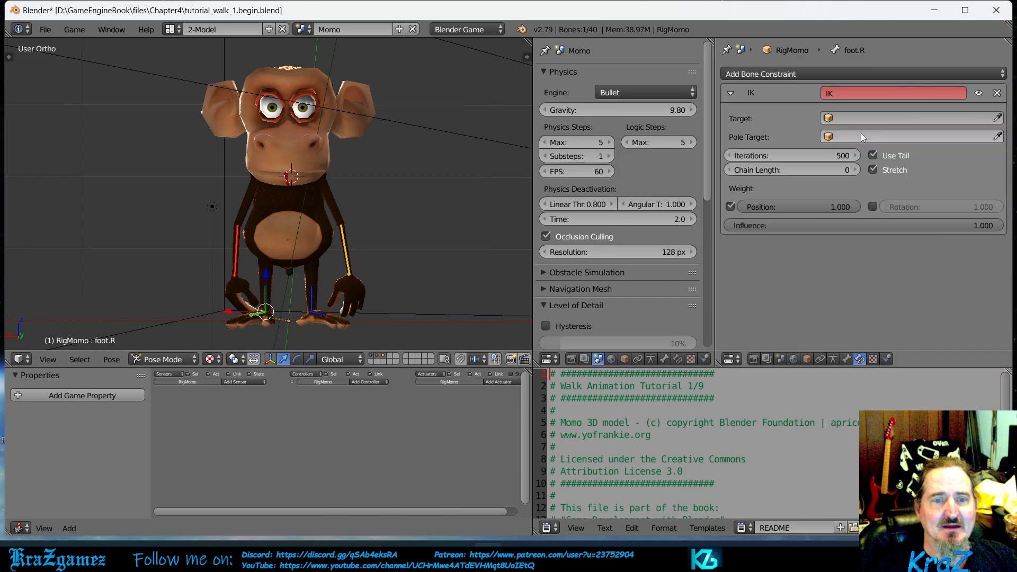
pyautogui.click(857, 169)
pyautogui.click(856, 170)
pyautogui.click(856, 170)
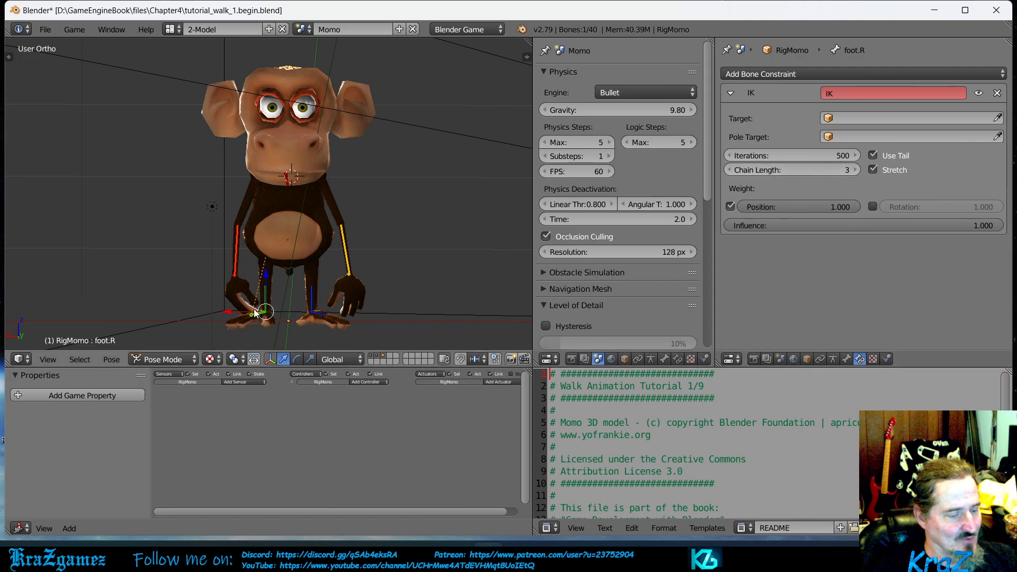
pyautogui.press('g')
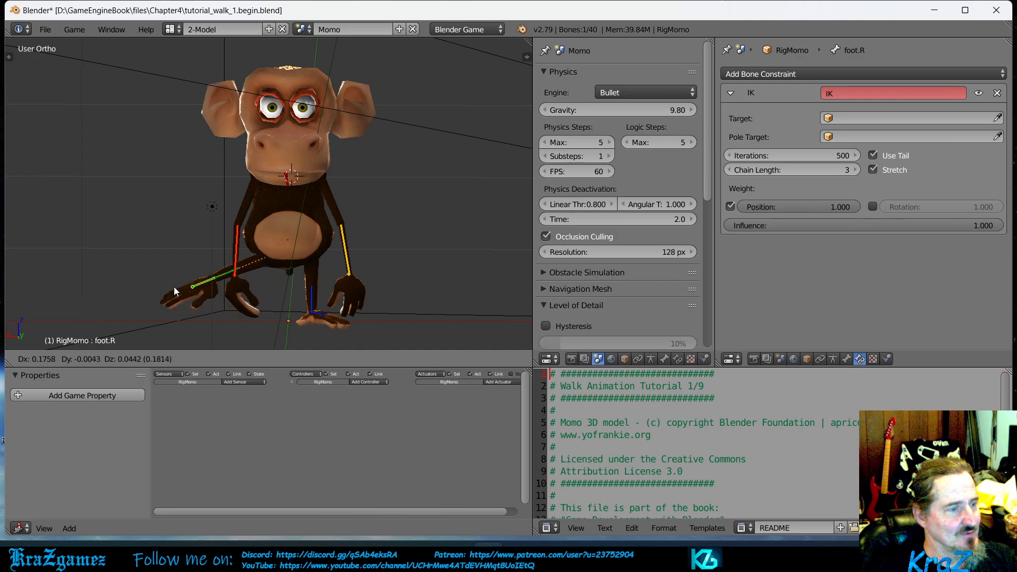
pyautogui.press('Escape')
# - Try moving the right forearm bone and the tail tip bone to test how their IK constraints respond
pyautogui.rightClick(237, 272)
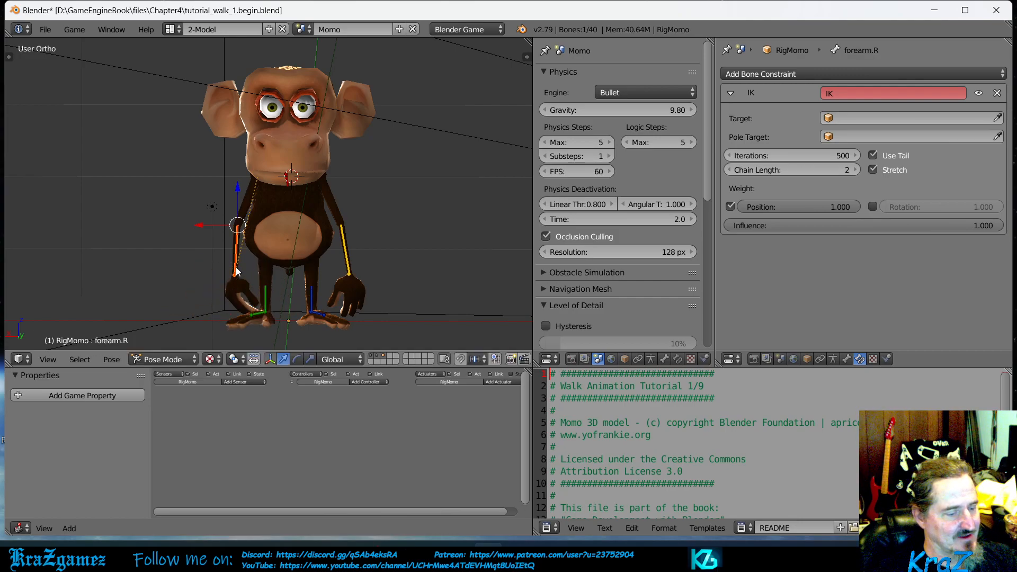
pyautogui.press('g')
pyautogui.press('Escape')
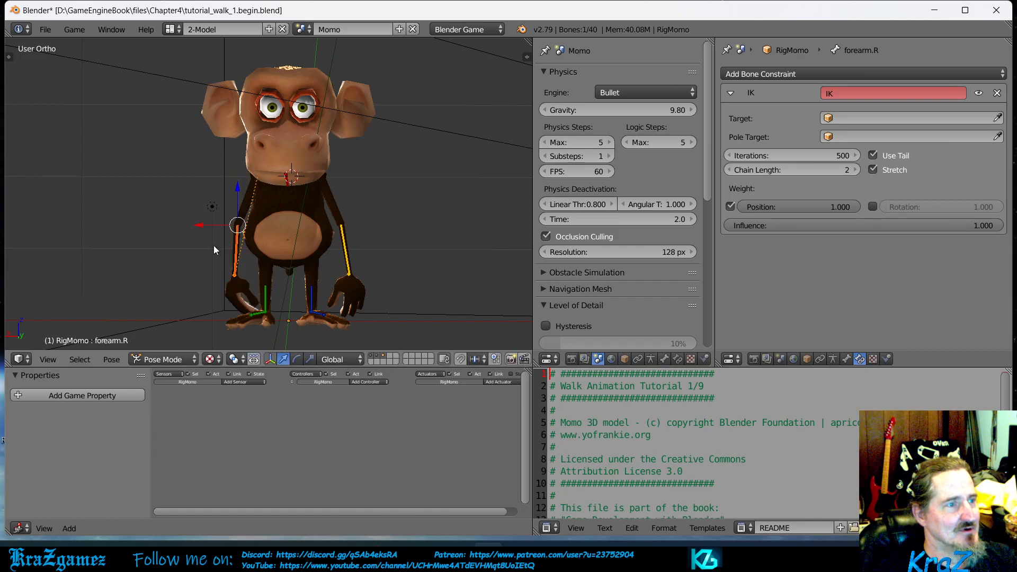
pyautogui.moveTo(449, 200); pyautogui.dragTo(387, 189, button='middle')
pyautogui.rightClick(391, 195)
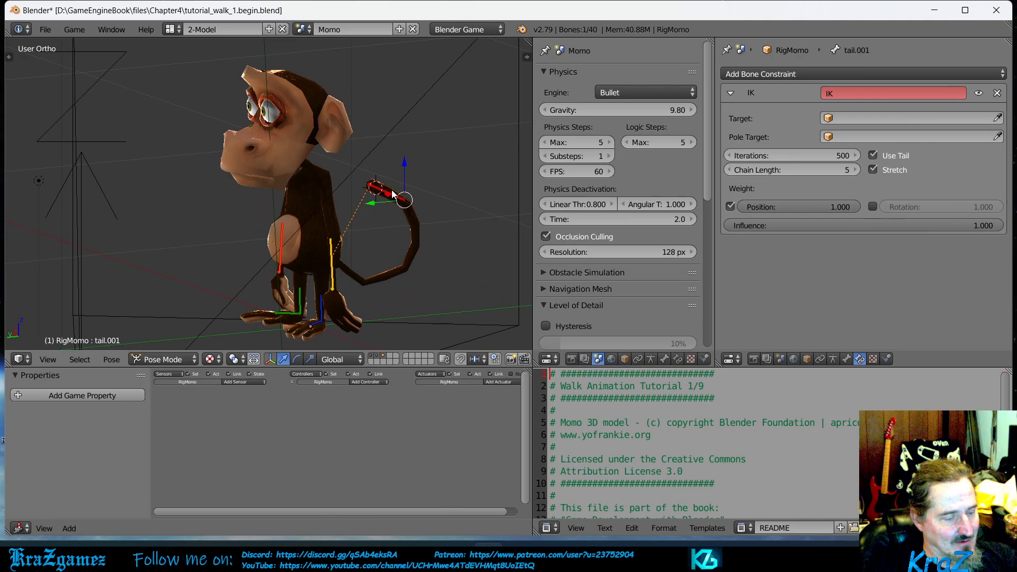
pyautogui.press('g')
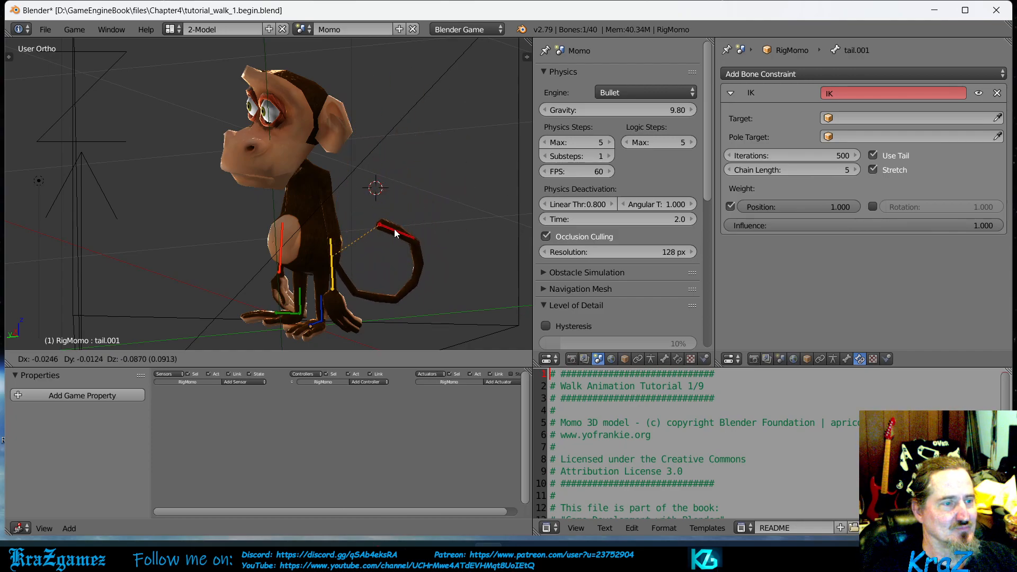
pyautogui.click(406, 177)
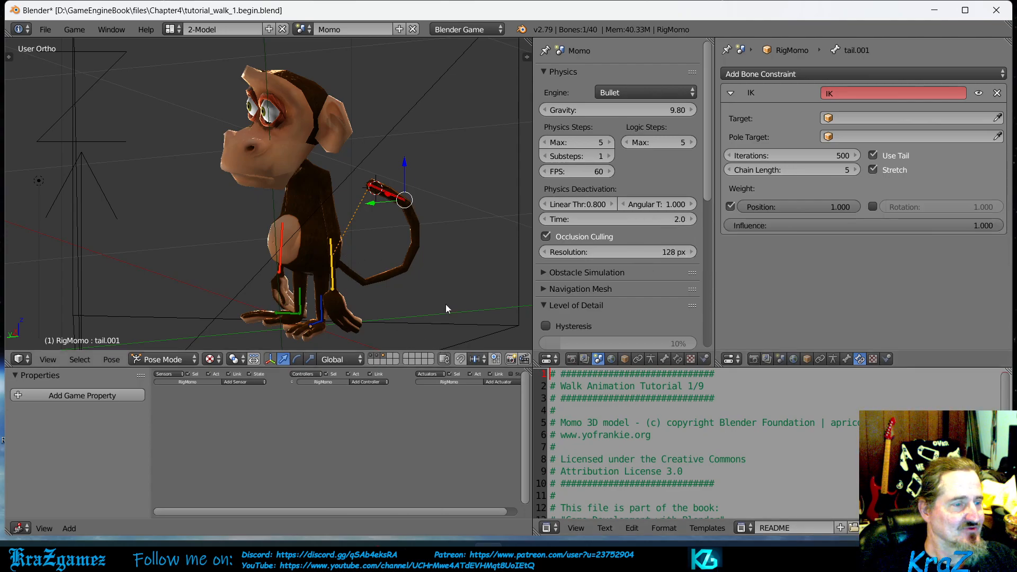
# - Open the file tutorial_walk_2.ik.blend from the Chapter4 folder
pyautogui.click(45, 29)
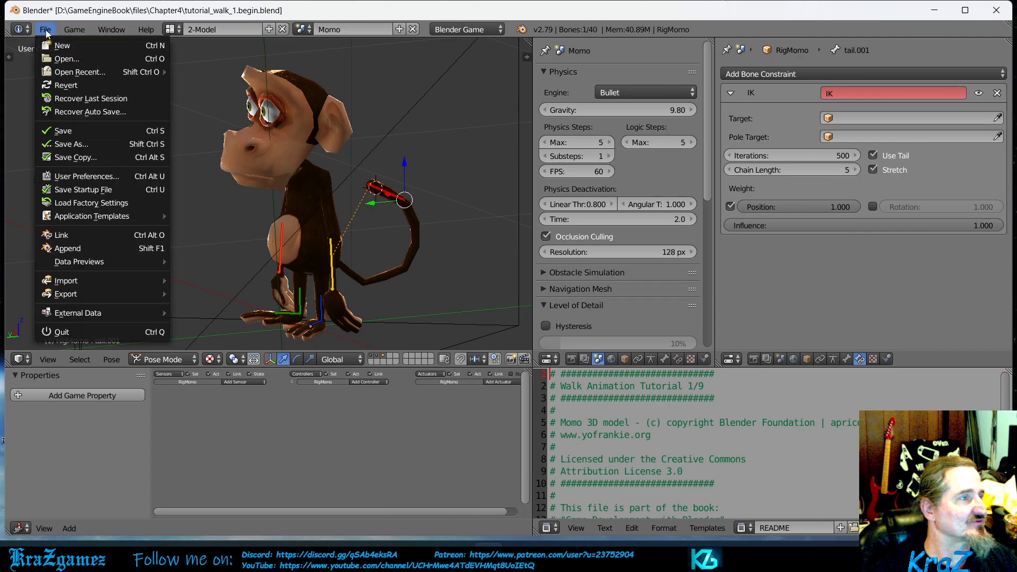
pyautogui.click(63, 58)
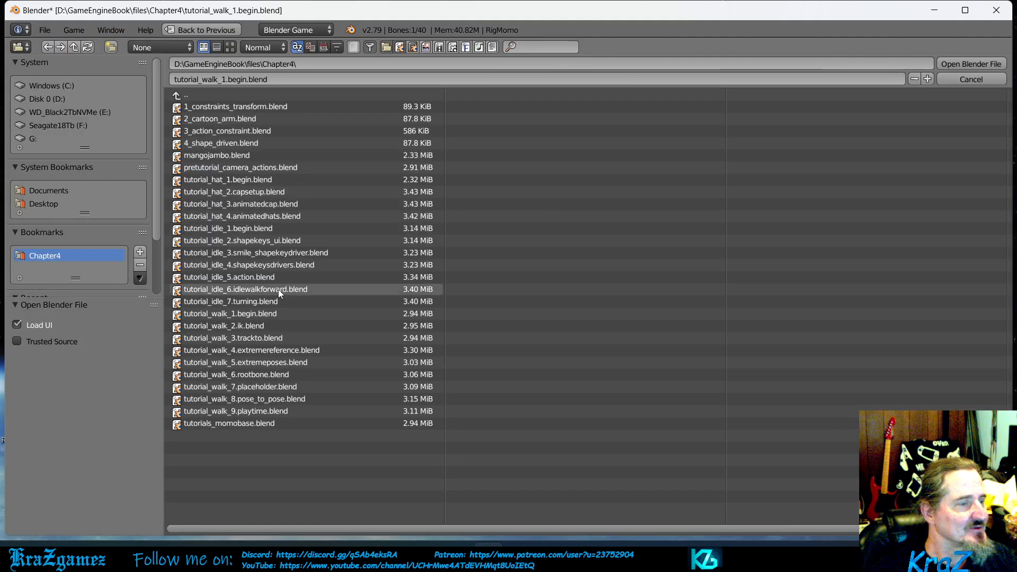
pyautogui.click(262, 327)
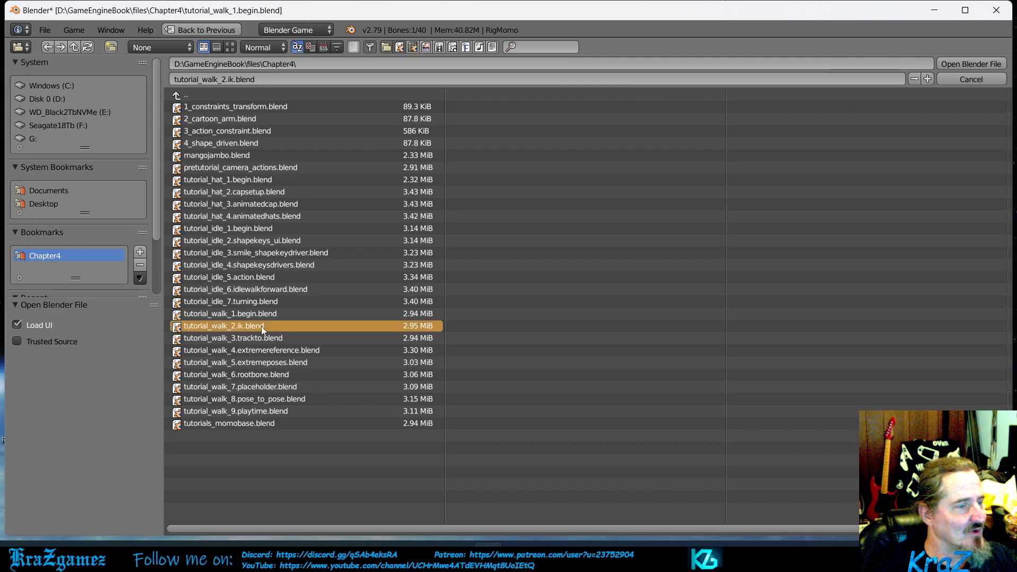
pyautogui.doubleClick(261, 326)
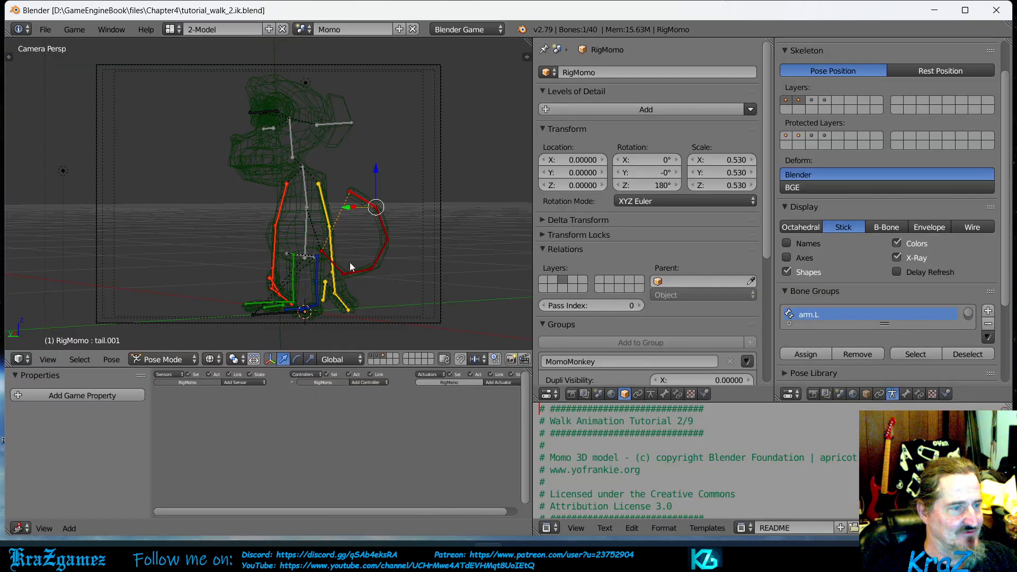
# - Try moving the tail tip bone and the left foot bone in the book's IK file to test their constraints
pyautogui.scroll(3, 351, 262)
pyautogui.scroll(-2, 352, 260)
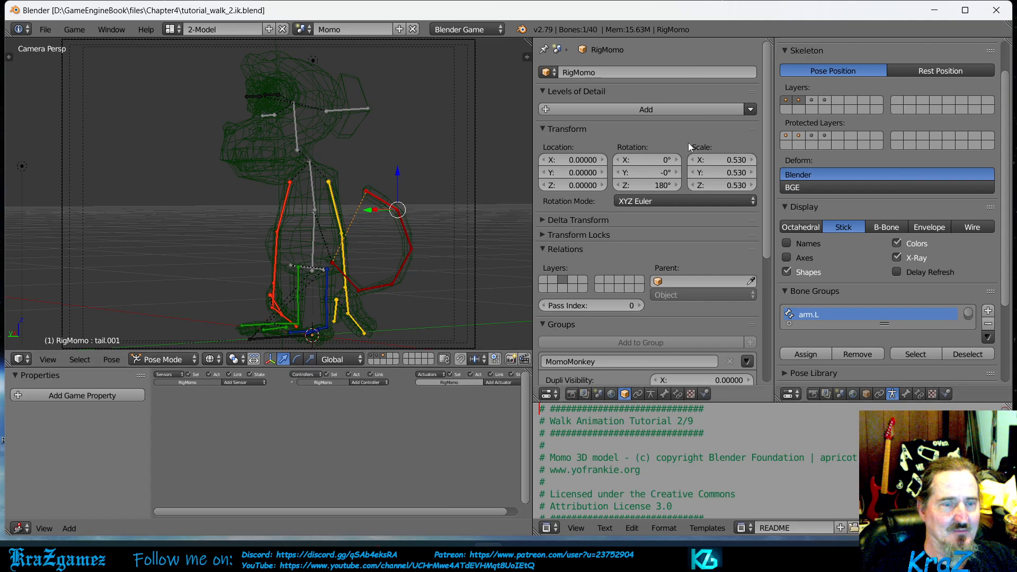
pyautogui.rightClick(379, 198)
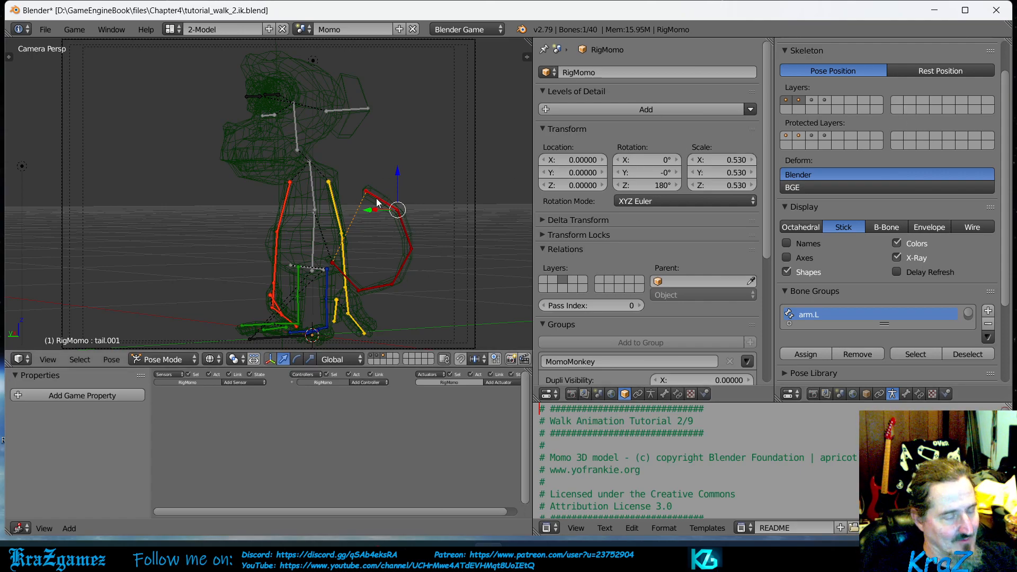
pyautogui.press('g')
pyautogui.rightClick(440, 167)
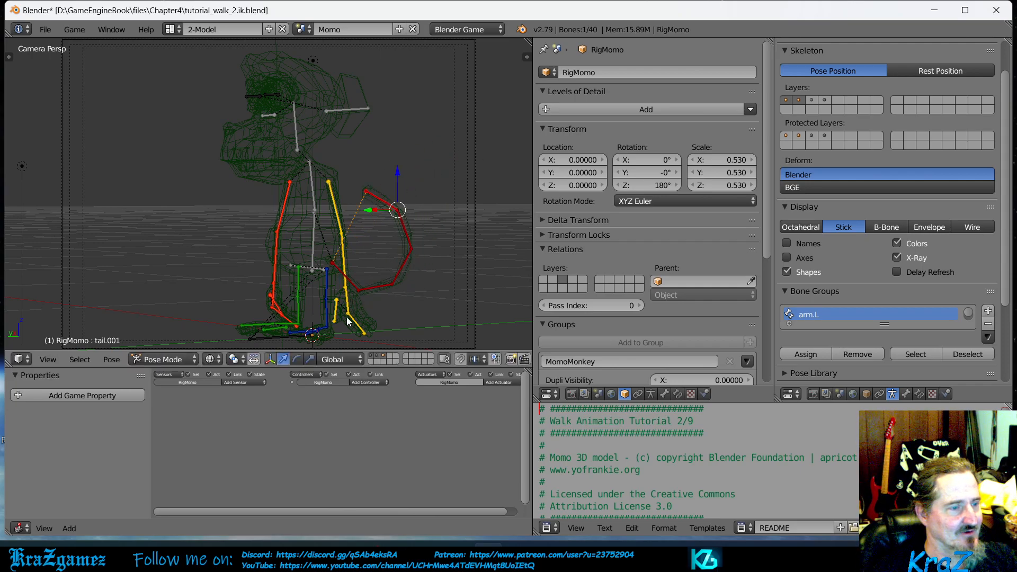
pyautogui.rightClick(322, 330)
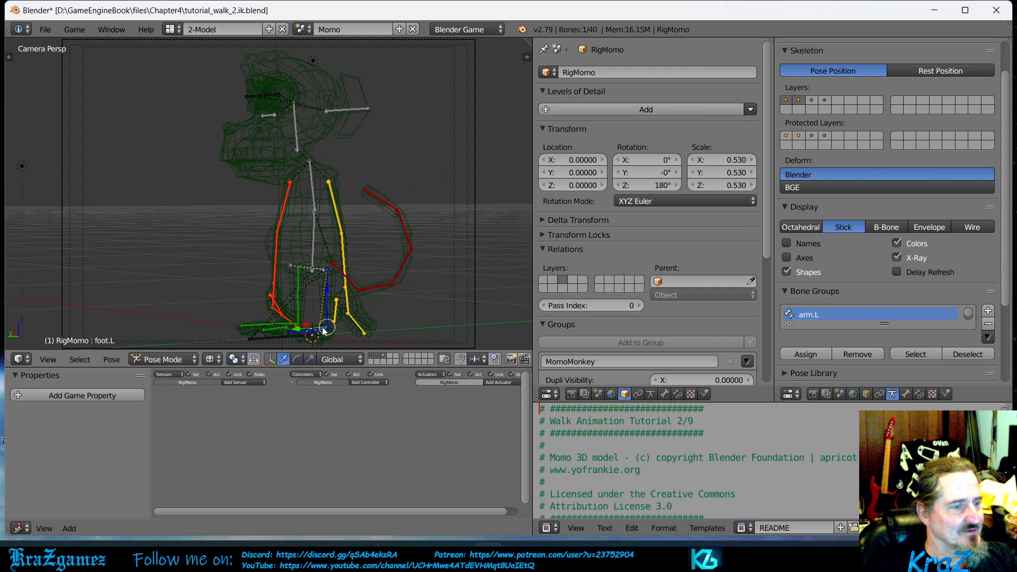
pyautogui.press('g')
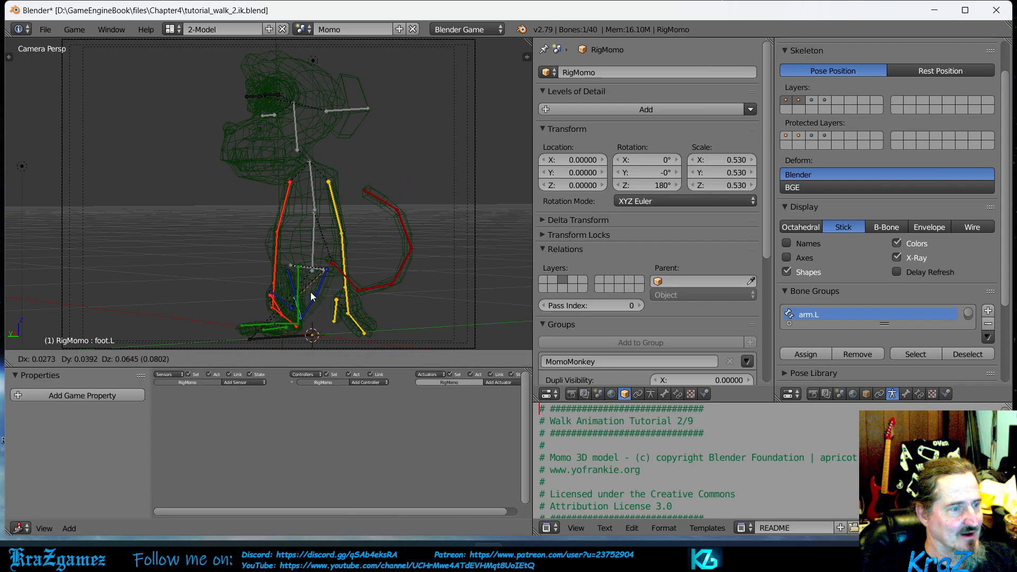
pyautogui.click(322, 300)
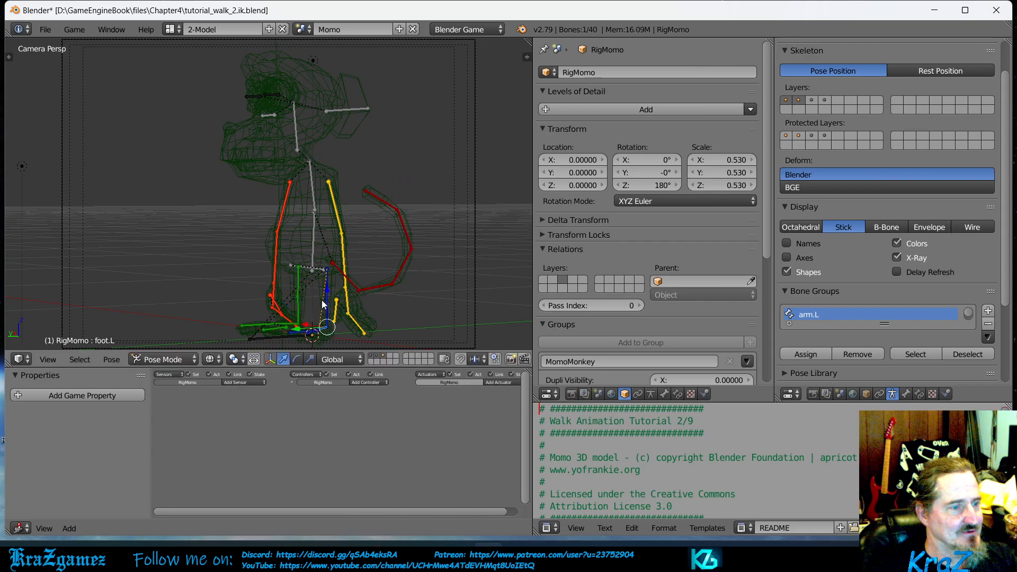
# - Try moving the left femur bone and the left shin bone to compare how the leg follows
pyautogui.rightClick(328, 300)
pyautogui.rightClick(329, 300)
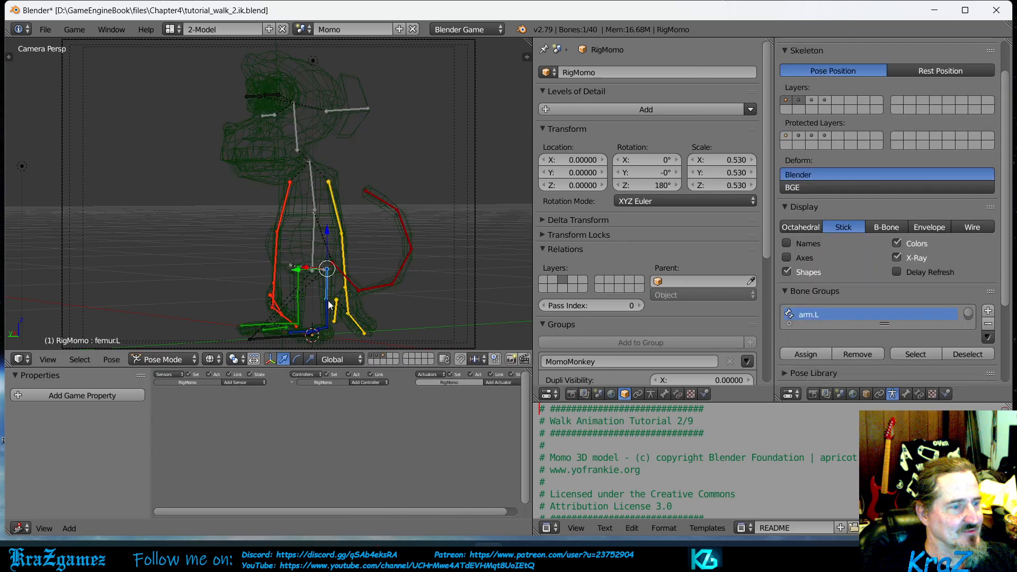
pyautogui.press('g')
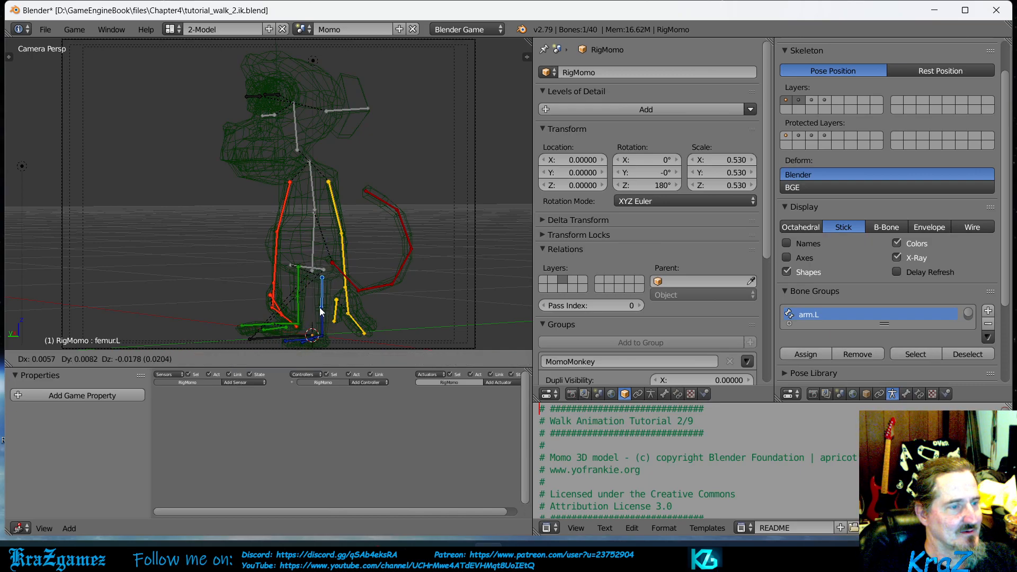
pyautogui.rightClick(320, 308)
pyautogui.rightClick(326, 318)
pyautogui.press('g')
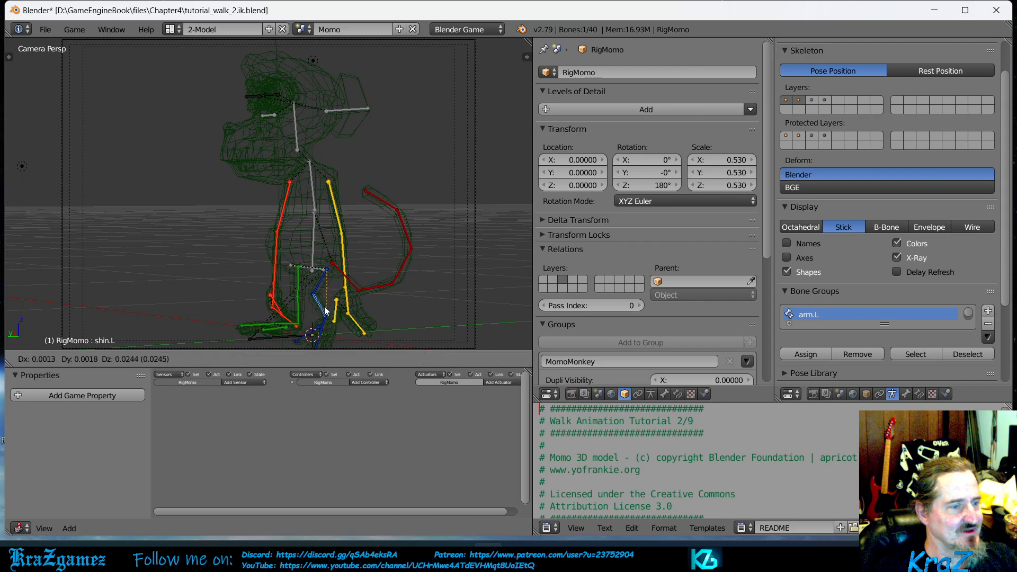
pyautogui.rightClick(326, 310)
# - Try moving the right shin bone and the right forearm bone to test how the limbs bend
pyautogui.rightClick(297, 315)
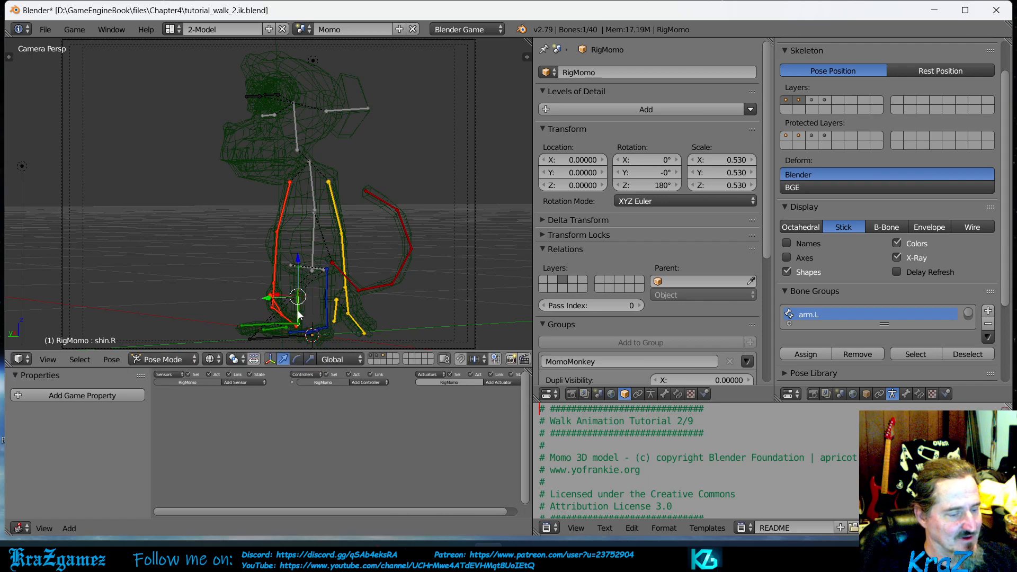
pyautogui.press('g')
pyautogui.rightClick(277, 290)
pyautogui.rightClick(274, 261)
pyautogui.rightClick(274, 262)
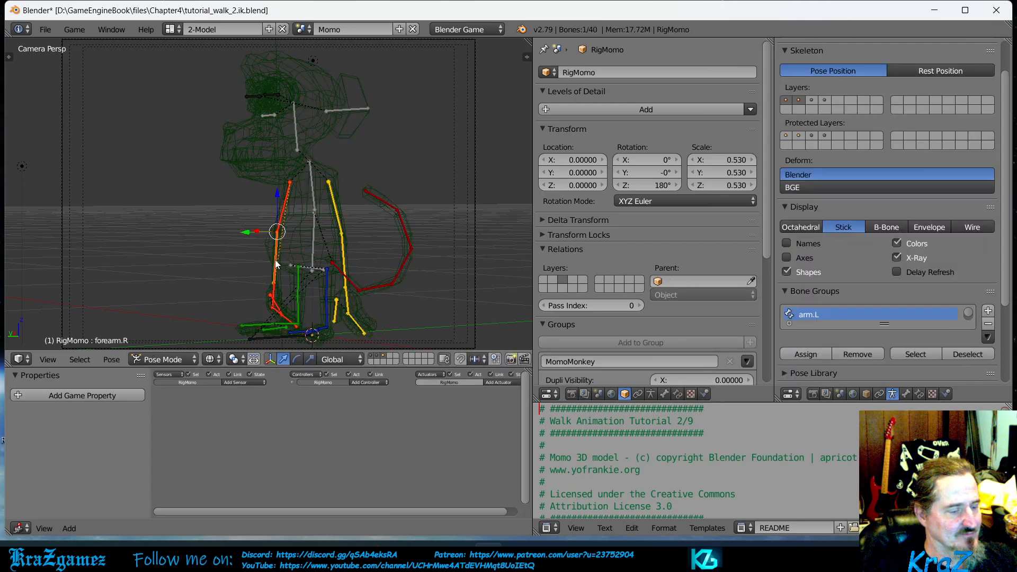
pyautogui.press('g')
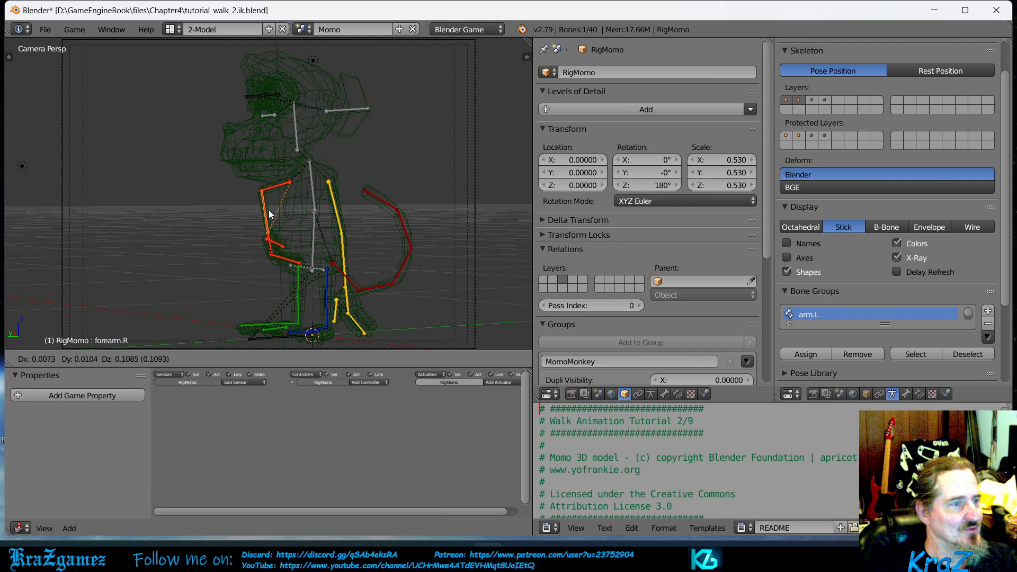
pyautogui.rightClick(268, 211)
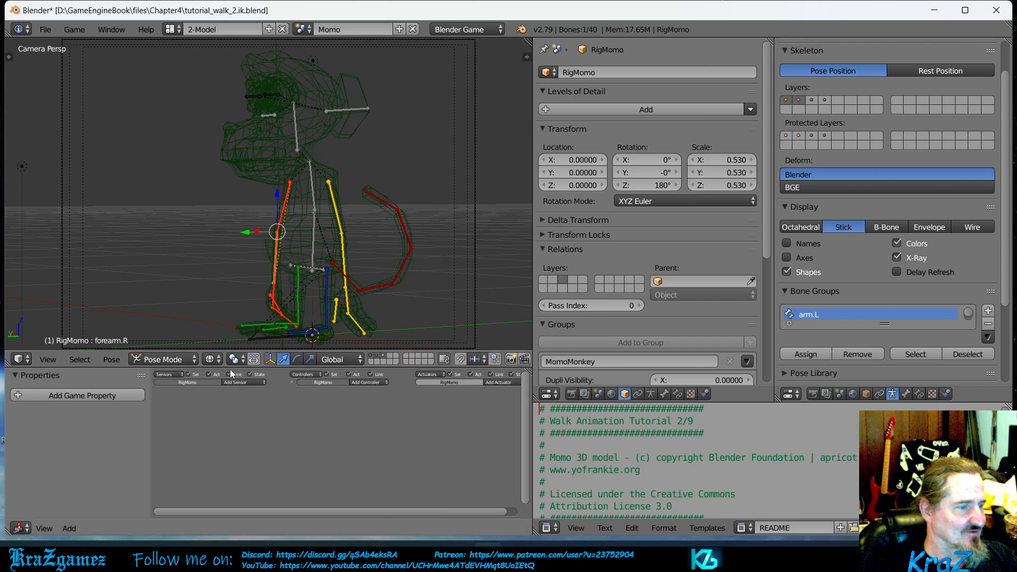
# - Set the viewport shading to Texture and view the monkey from an angled side view
pyautogui.click(212, 360)
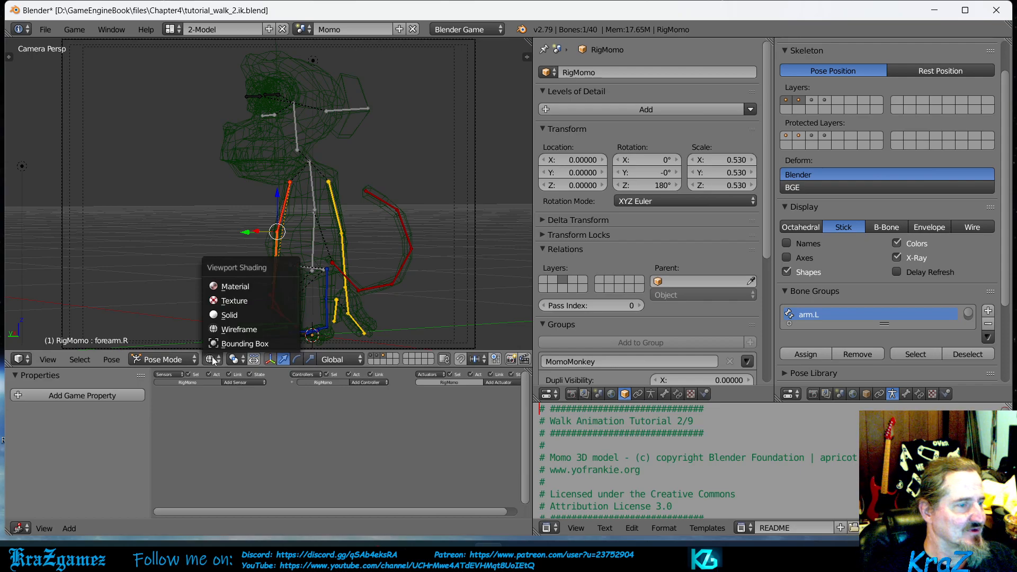
pyautogui.click(241, 300)
pyautogui.moveTo(344, 243); pyautogui.dragTo(323, 234, button='middle')
pyautogui.scroll(9, 311, 214)
pyautogui.scroll(-3, 328, 234)
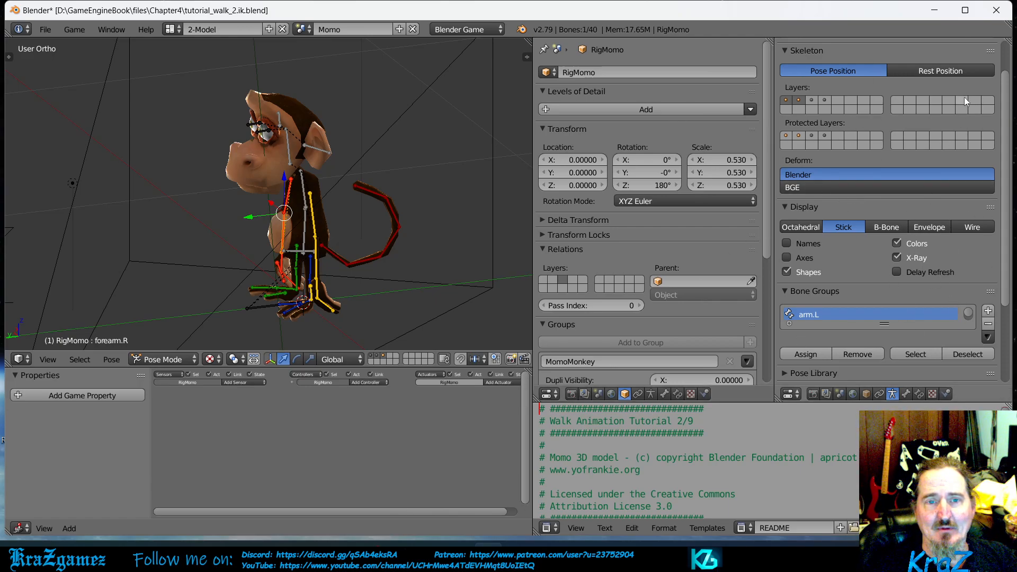
# - Show the bone constraints, examine the IK settings of the forearm and tail tip bones, and test-move the tail tip
pyautogui.click(918, 395)
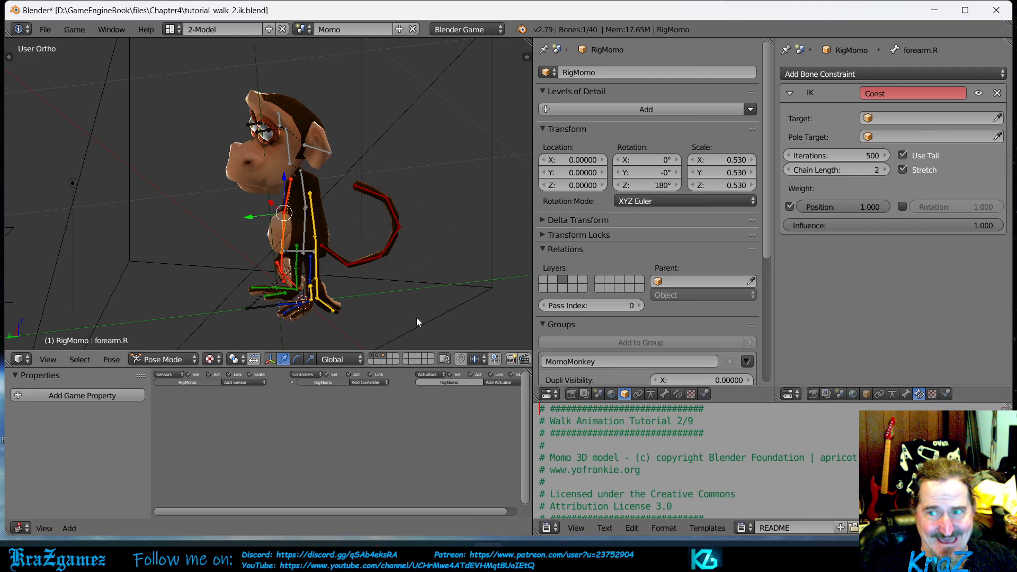
pyautogui.rightClick(373, 195)
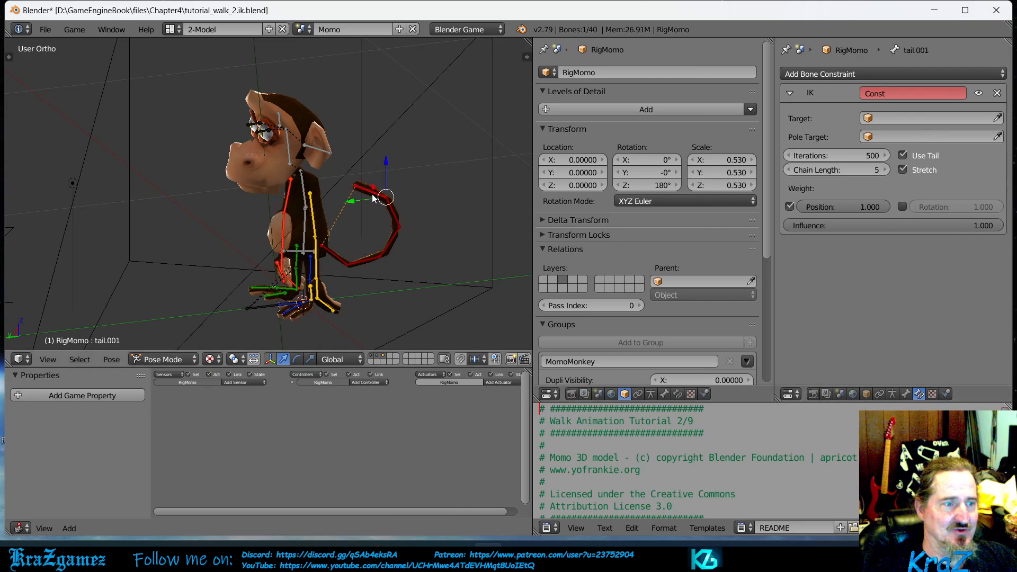
pyautogui.press('g')
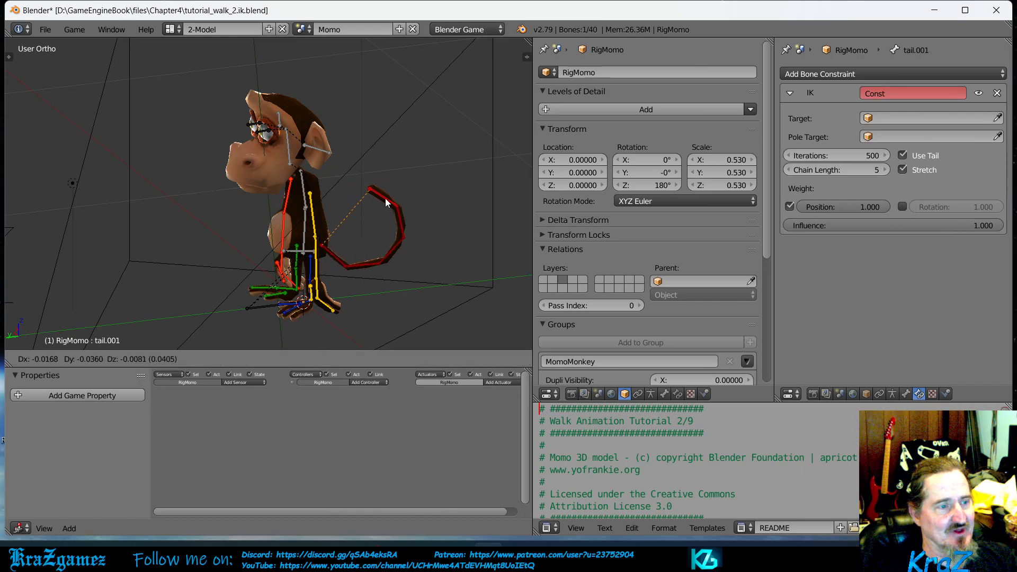
pyautogui.rightClick(428, 186)
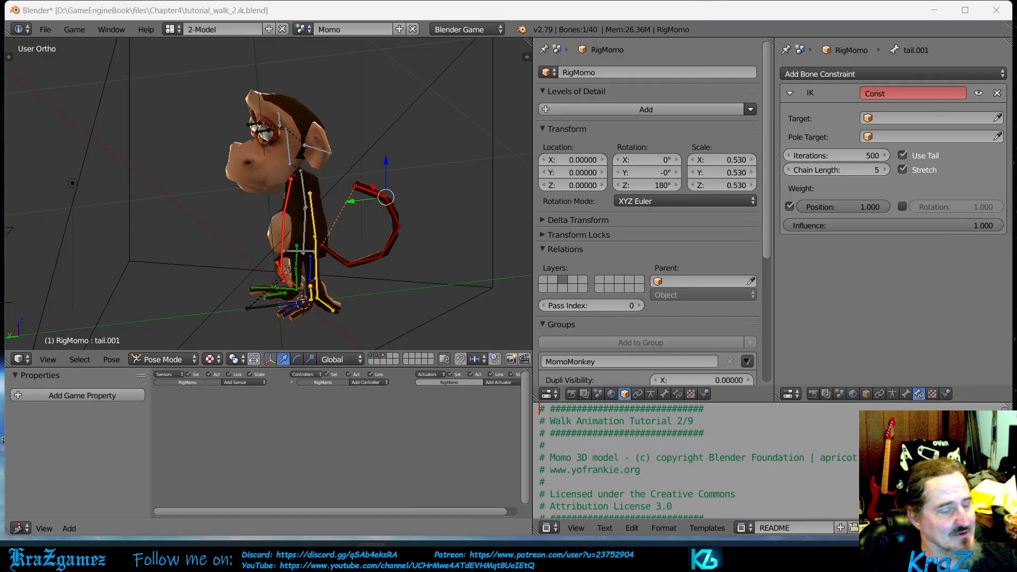
# - Read the eye tracker bones section in the book PDF in Acrobat Reader, and return to Blender
pyautogui.hotkey('alt', 'Tab')
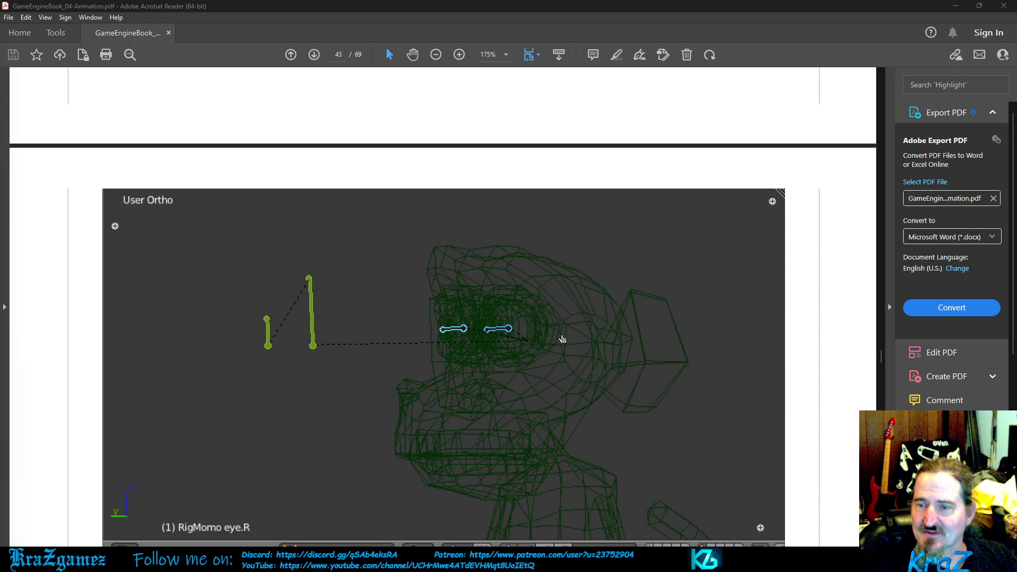
pyautogui.scroll(-3, 618, 362)
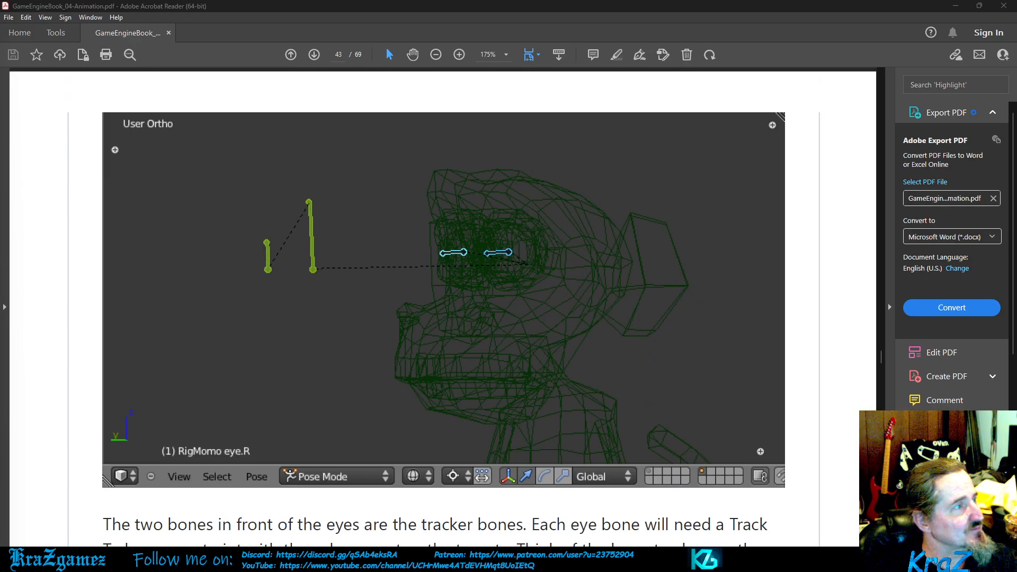
pyautogui.hotkey('alt', 'Tab')
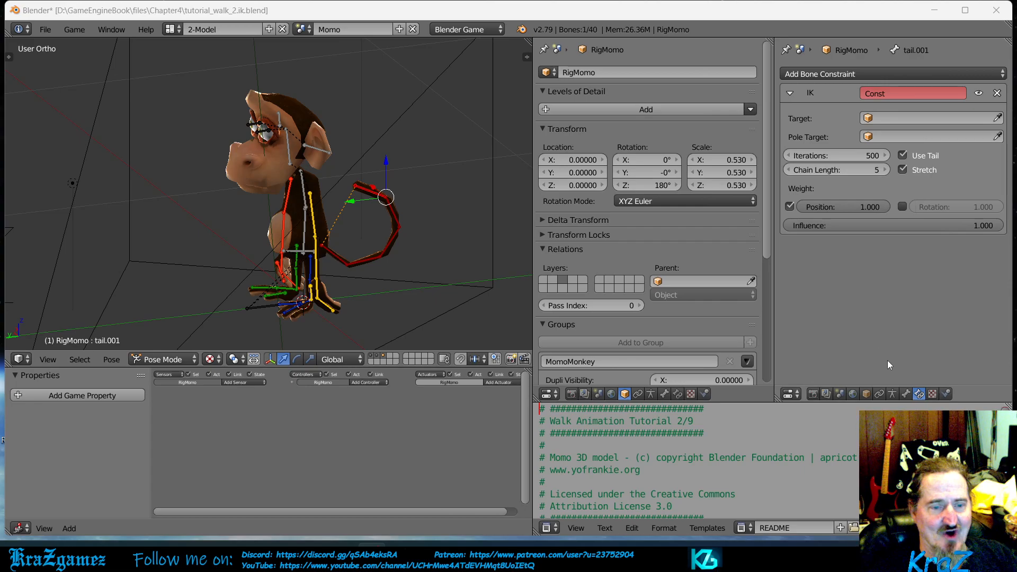
# - Show only the third armature layer with the eye and tracker bones, look at both eye targets up close, and select the eye.L bone
pyautogui.click(893, 394)
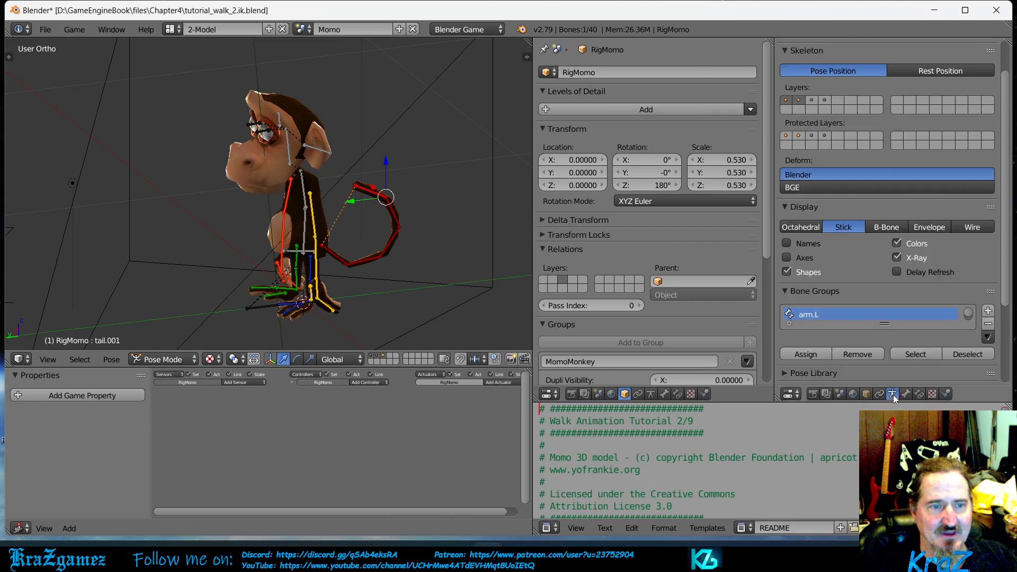
pyautogui.click(811, 99)
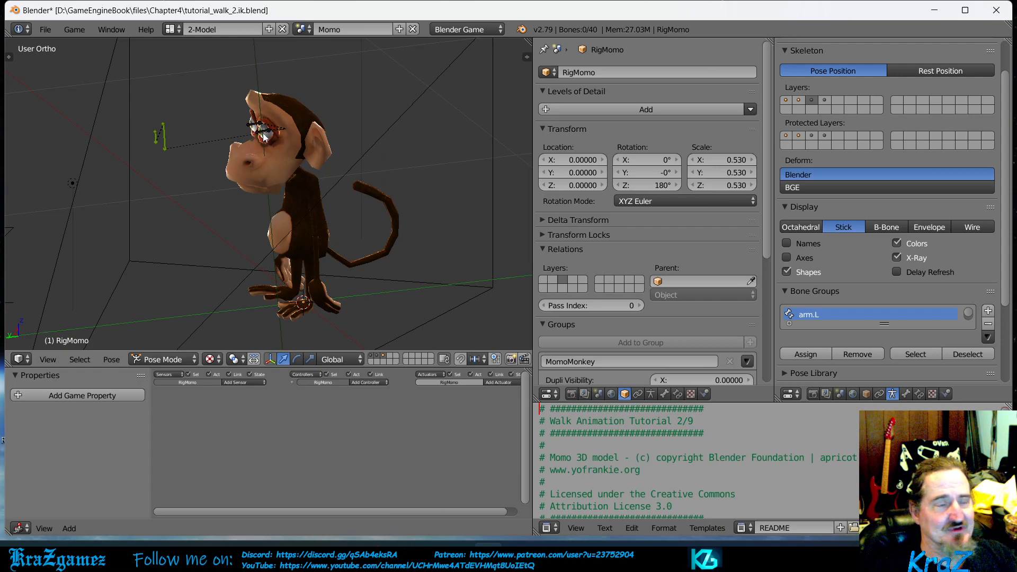
pyautogui.rightClick(164, 141)
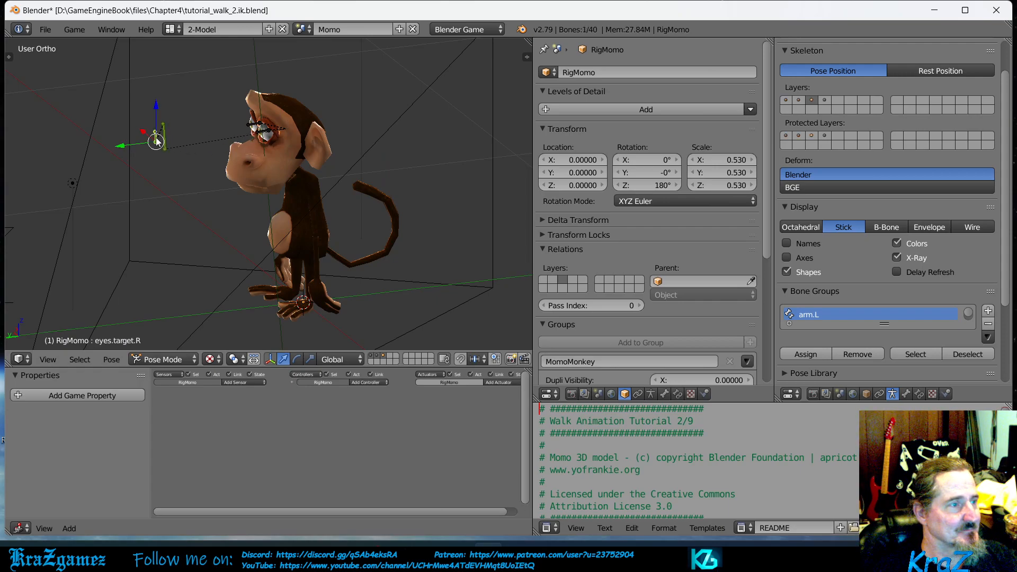
pyautogui.scroll(4, 332, 215)
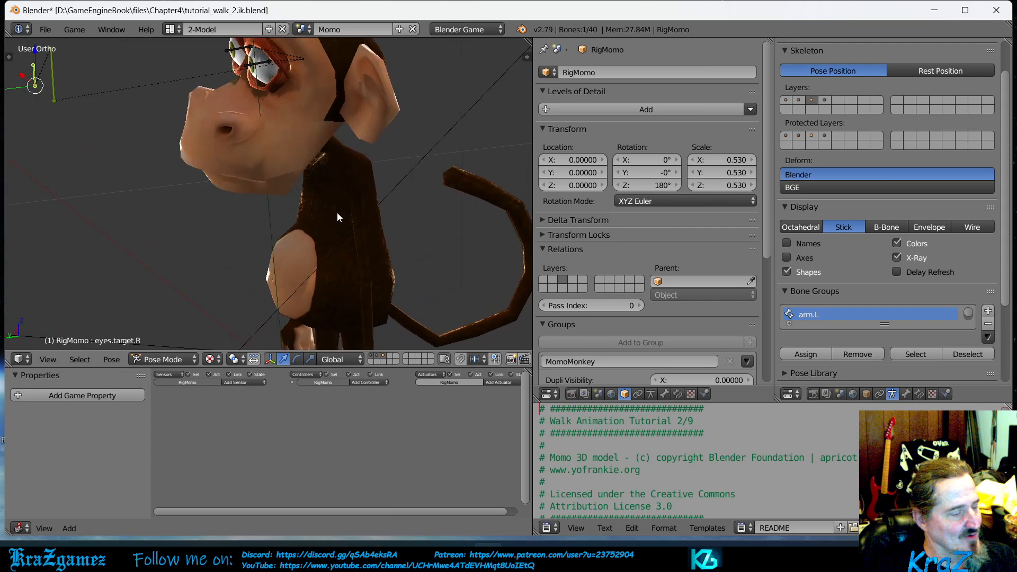
pyautogui.keyDown('shift'); pyautogui.moveTo(337, 210); pyautogui.dragTo(344, 269, button='middle'); pyautogui.keyUp('shift')
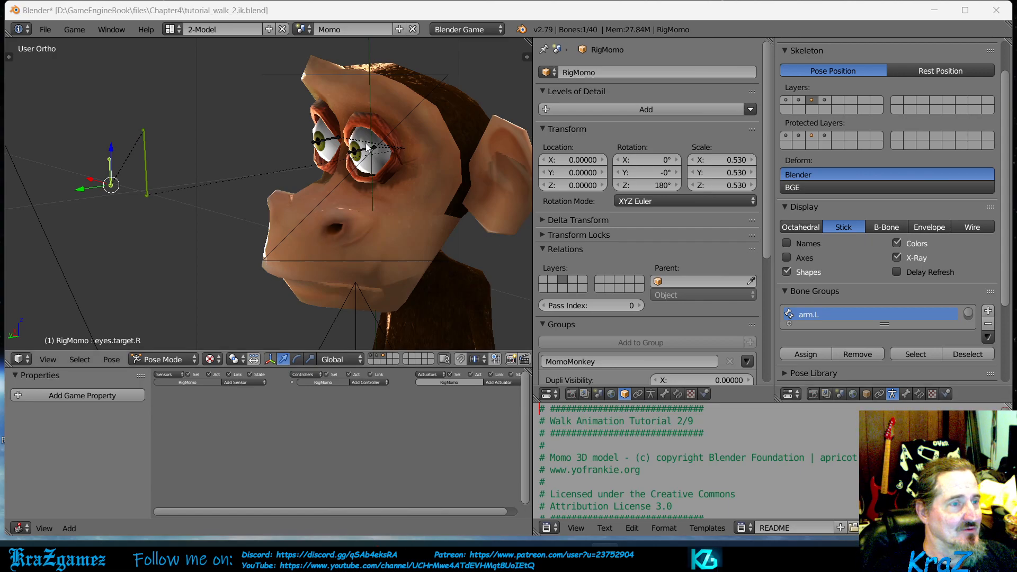
pyautogui.rightClick(369, 148)
pyautogui.rightClick(147, 175)
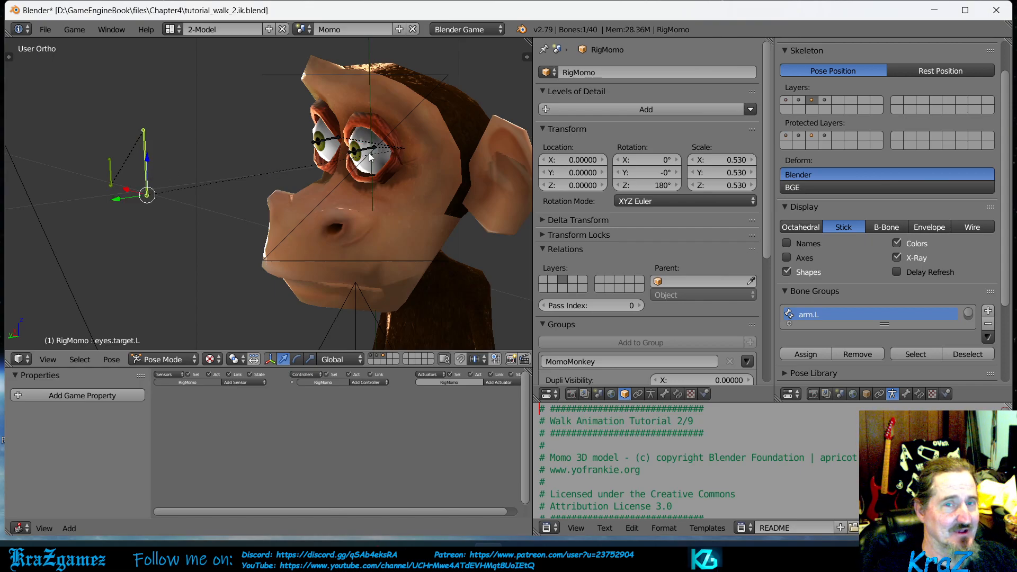
pyautogui.rightClick(373, 150)
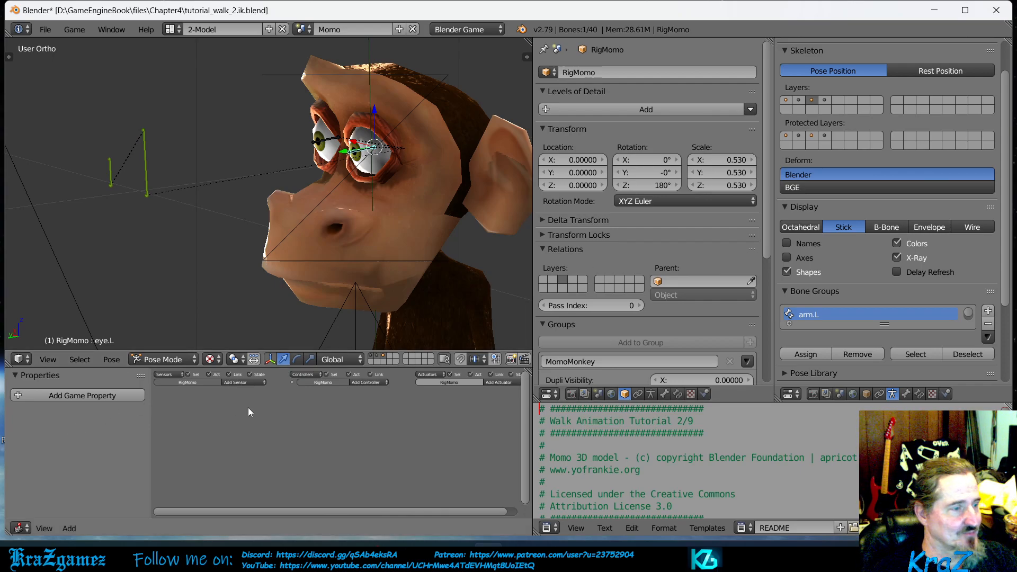
pyautogui.click(173, 359)
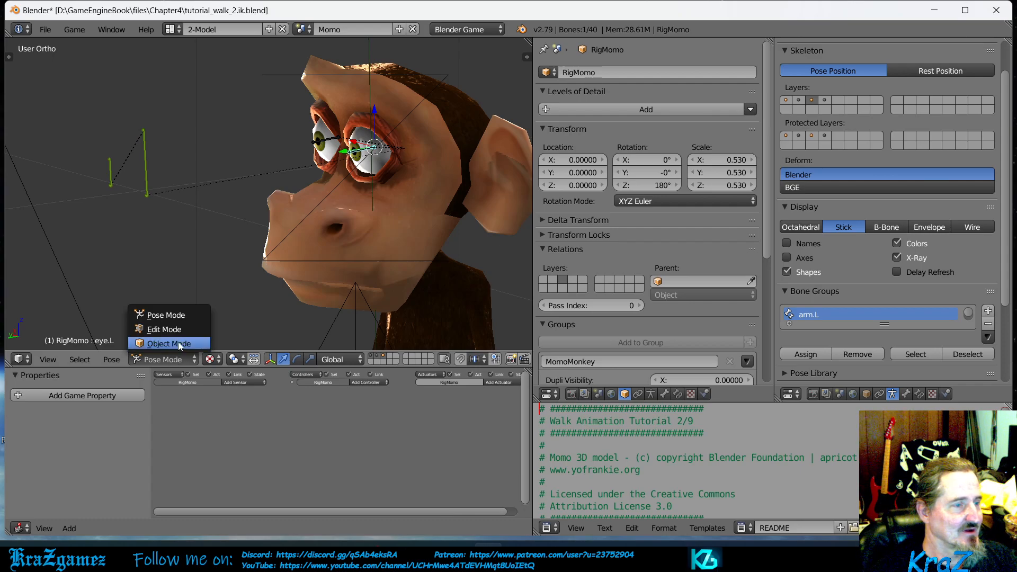
pyautogui.click(178, 343)
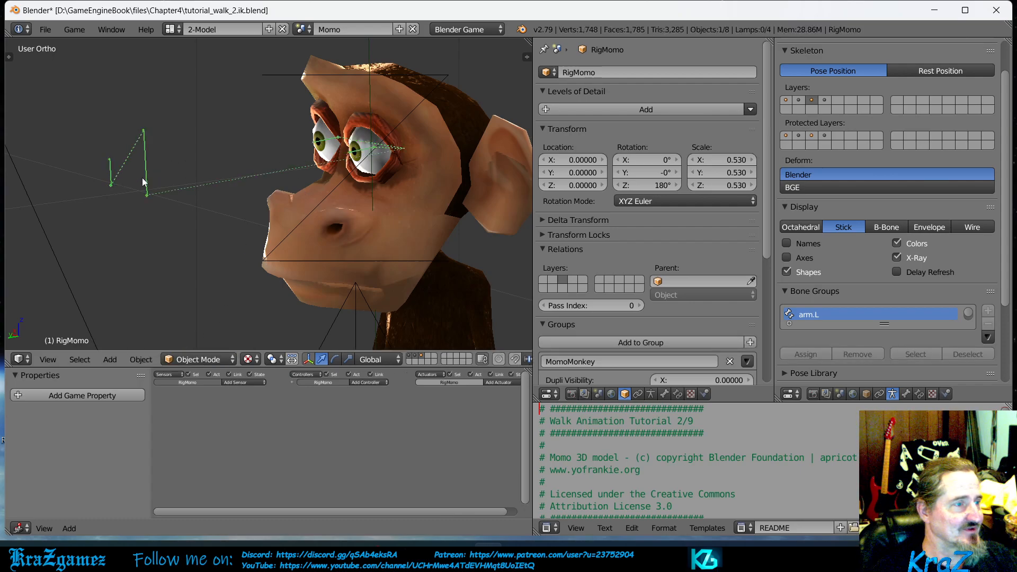
pyautogui.click(197, 363)
pyautogui.click(205, 313)
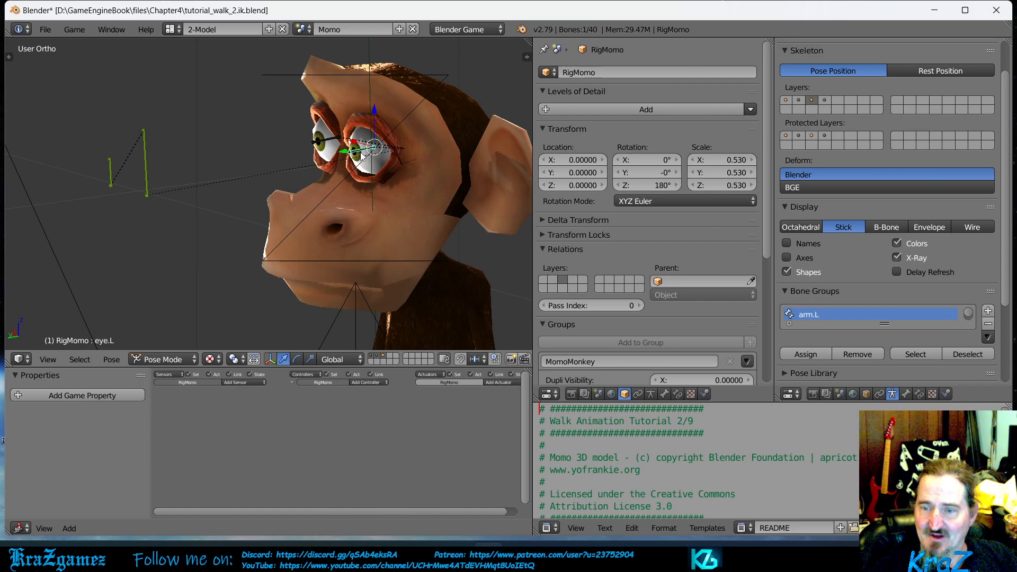
# - Add a Track To bone constraint to eye.L, targeting the eyes.target.L bone of RigMomo
pyautogui.click(920, 394)
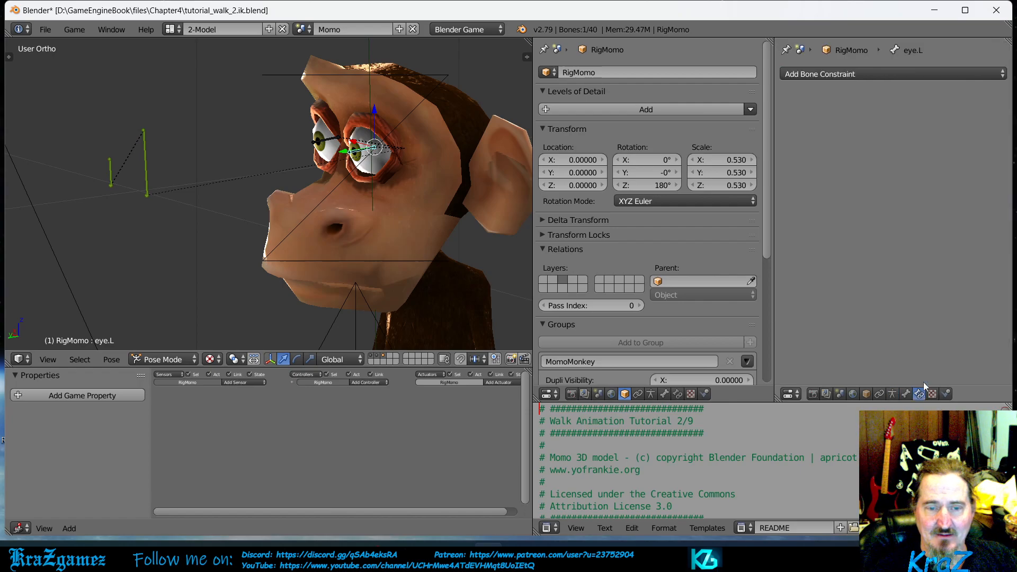
pyautogui.click(902, 73)
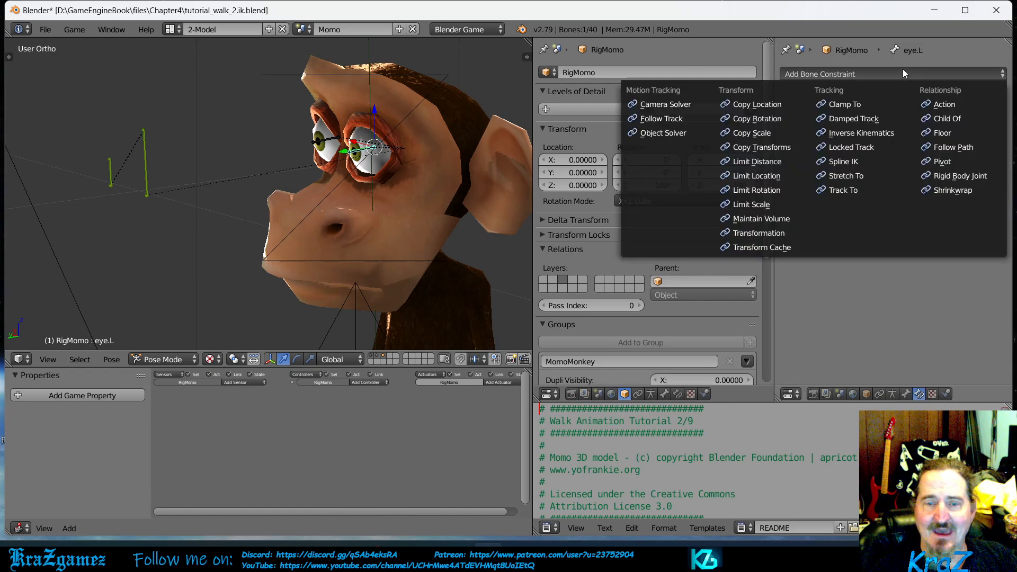
pyautogui.click(855, 190)
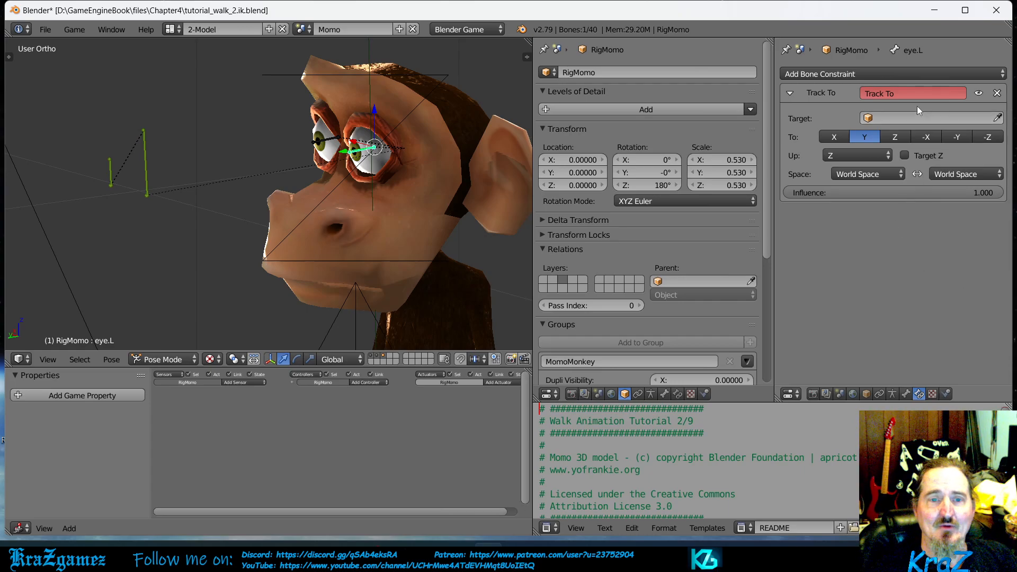
pyautogui.click(900, 118)
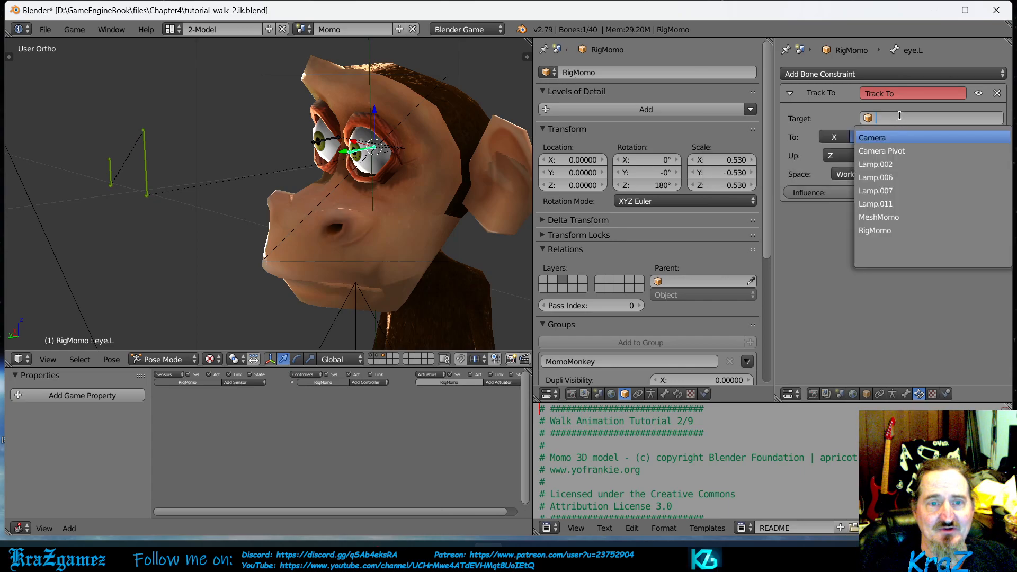
pyautogui.click(892, 231)
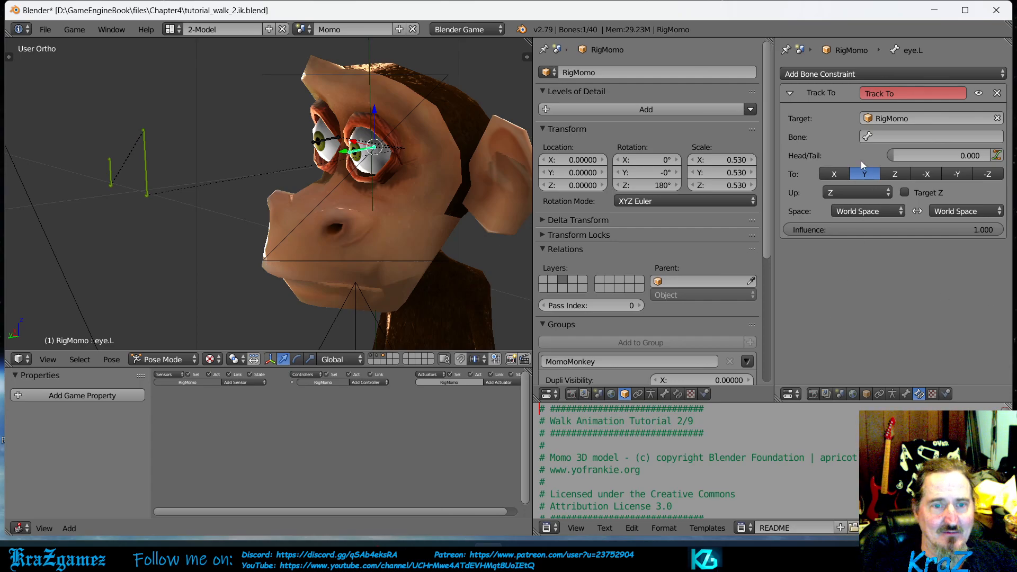
pyautogui.click(907, 136)
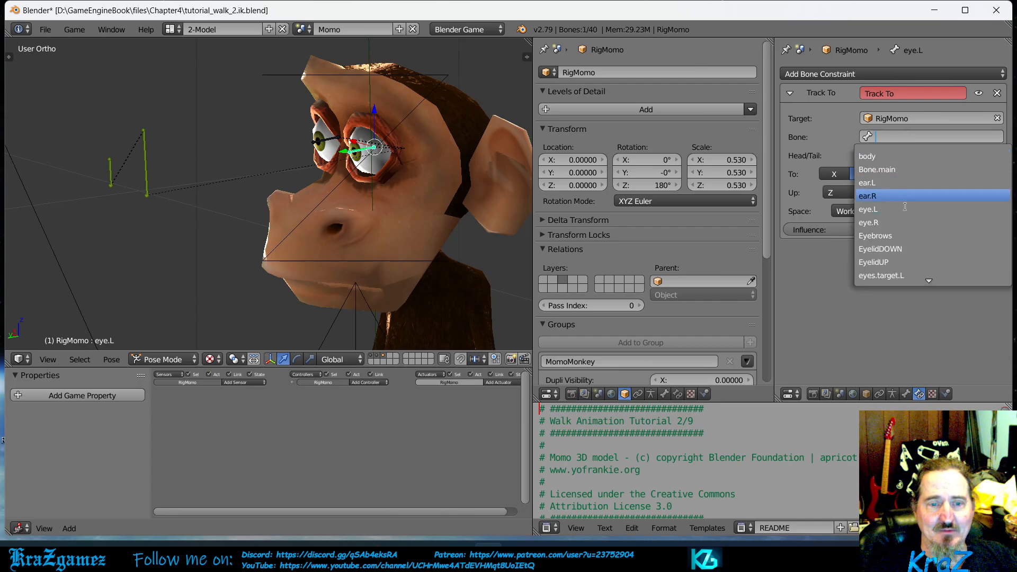
pyautogui.click(889, 276)
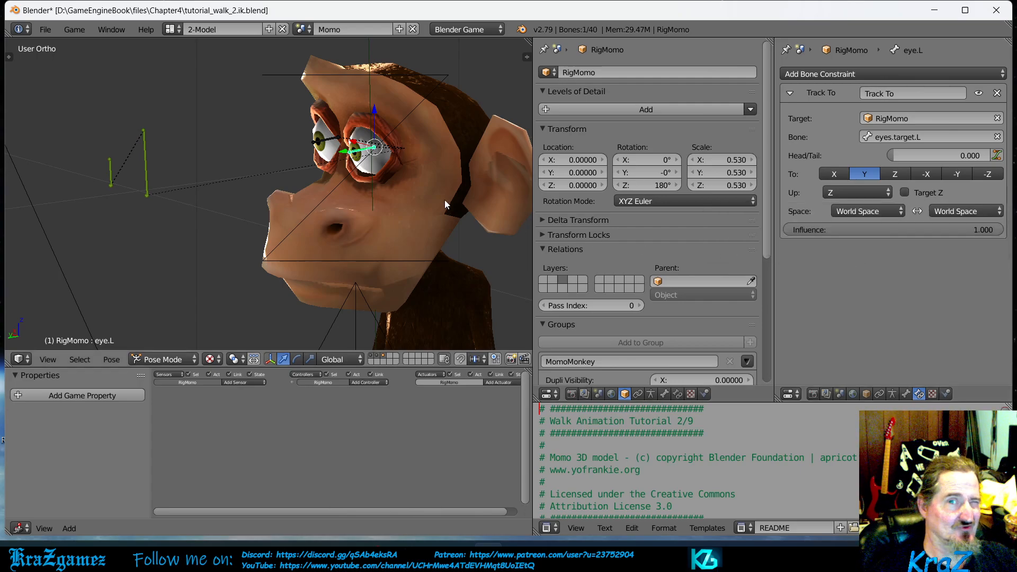
# - Add a Track To bone constraint to eye.R, targeting the eyes.target.R bone of RigMomo
pyautogui.rightClick(324, 142)
pyautogui.click(872, 75)
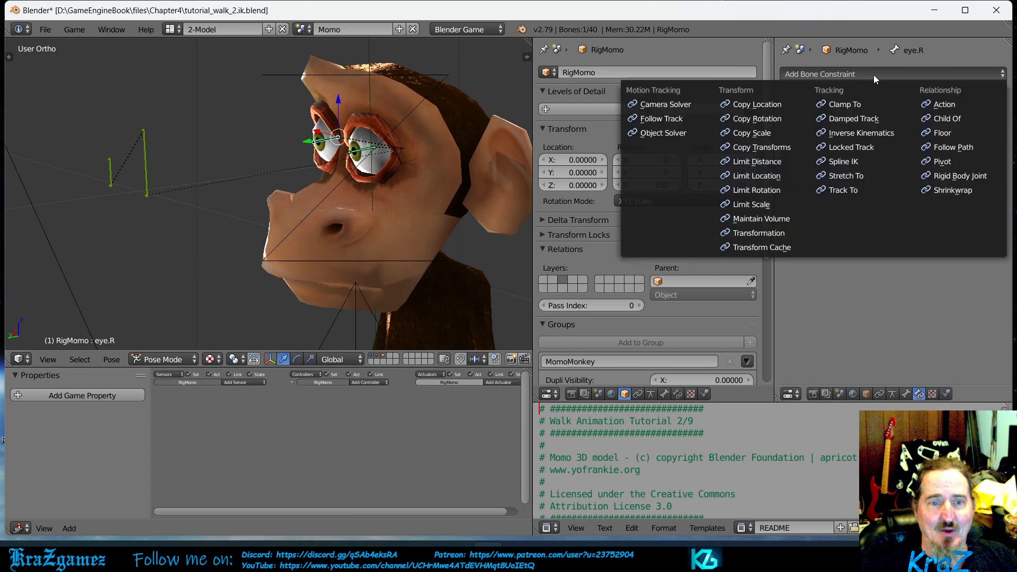
pyautogui.click(845, 190)
pyautogui.click(890, 118)
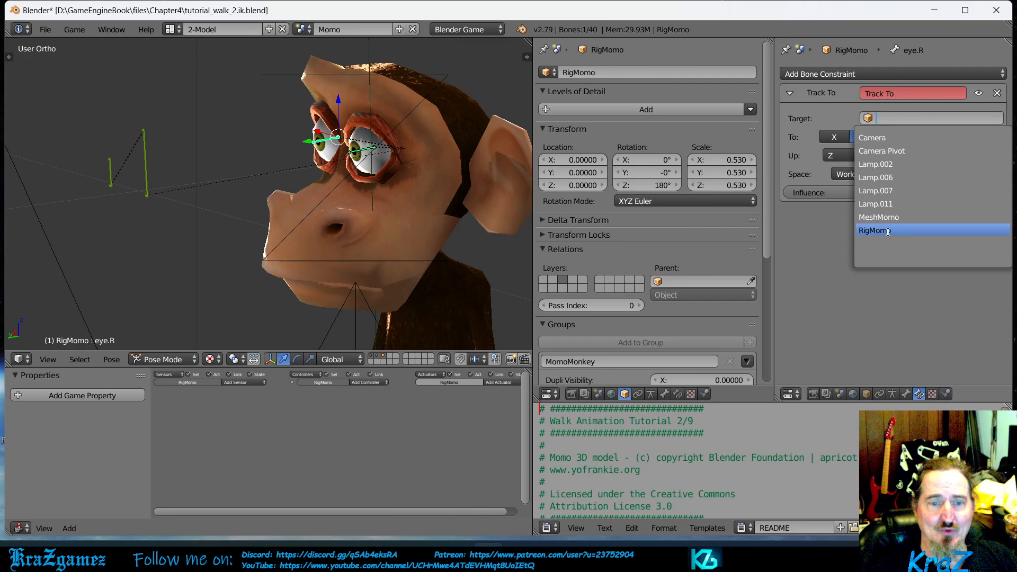
pyautogui.click(888, 232)
pyautogui.click(895, 137)
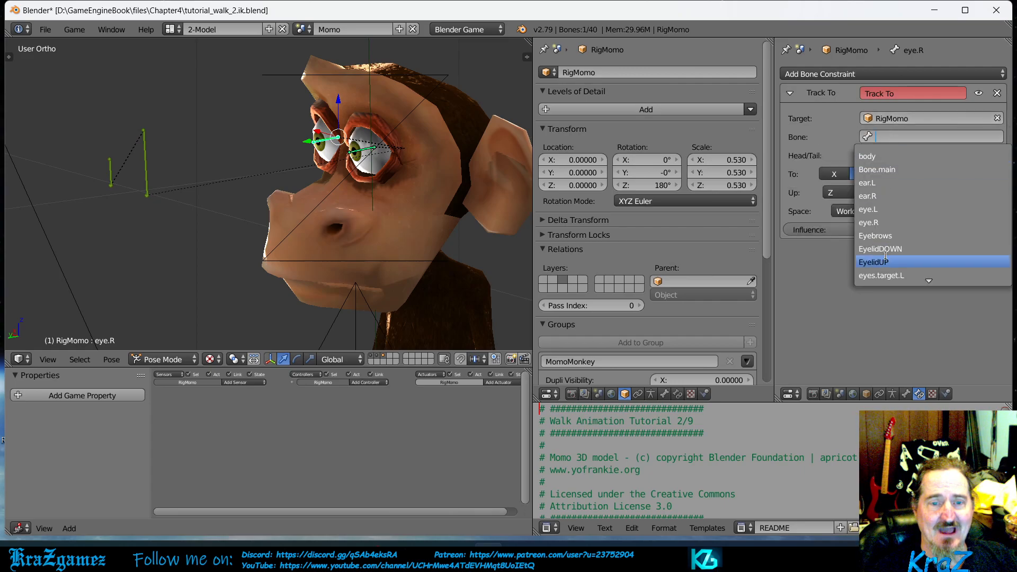
pyautogui.scroll(-2, 885, 275)
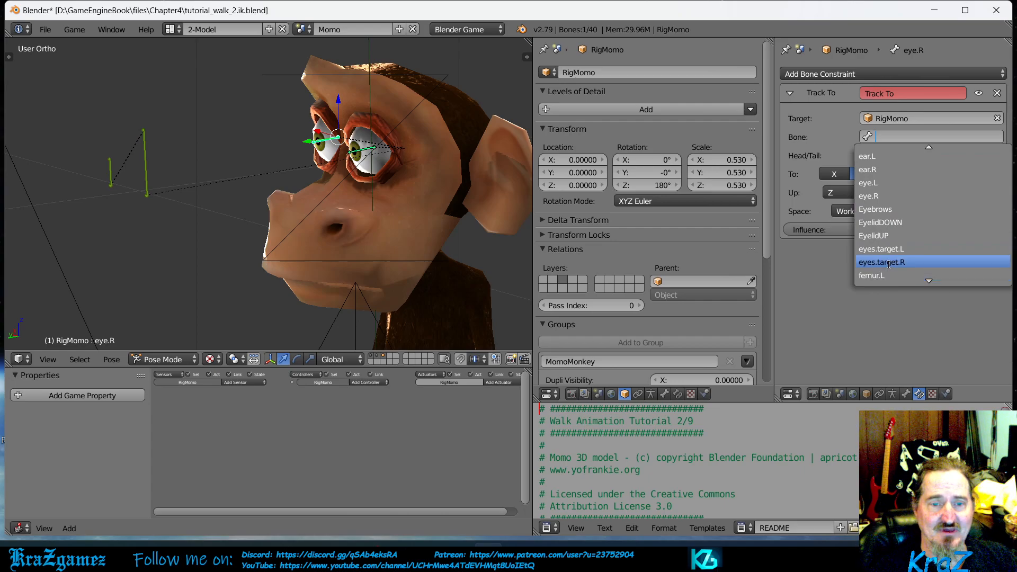
pyautogui.click(889, 262)
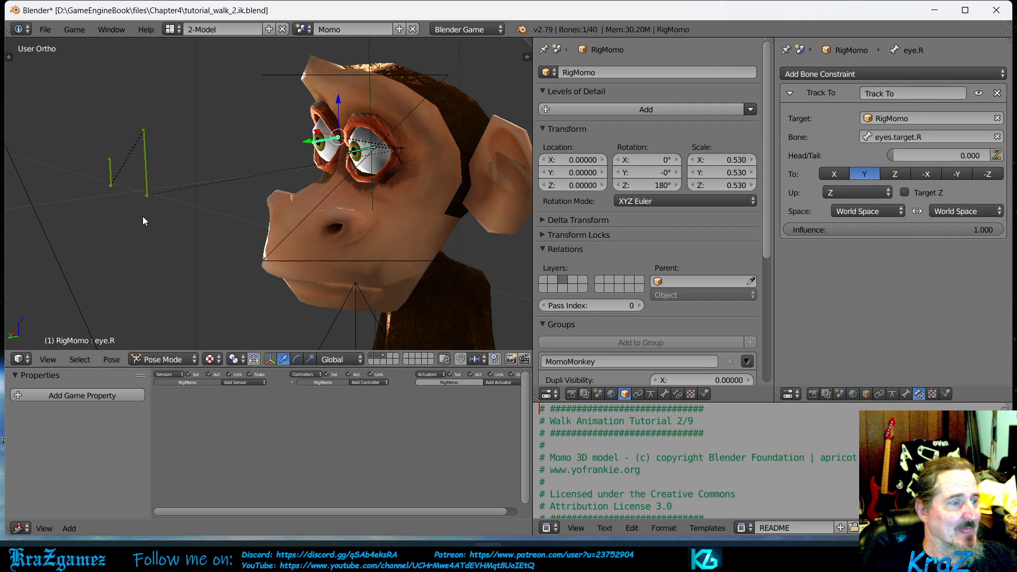
# - Try moving the eyes.target.R and eyes.target.L bones to test how the eyes follow, cancelling each move
pyautogui.rightClick(111, 178)
pyautogui.press('g')
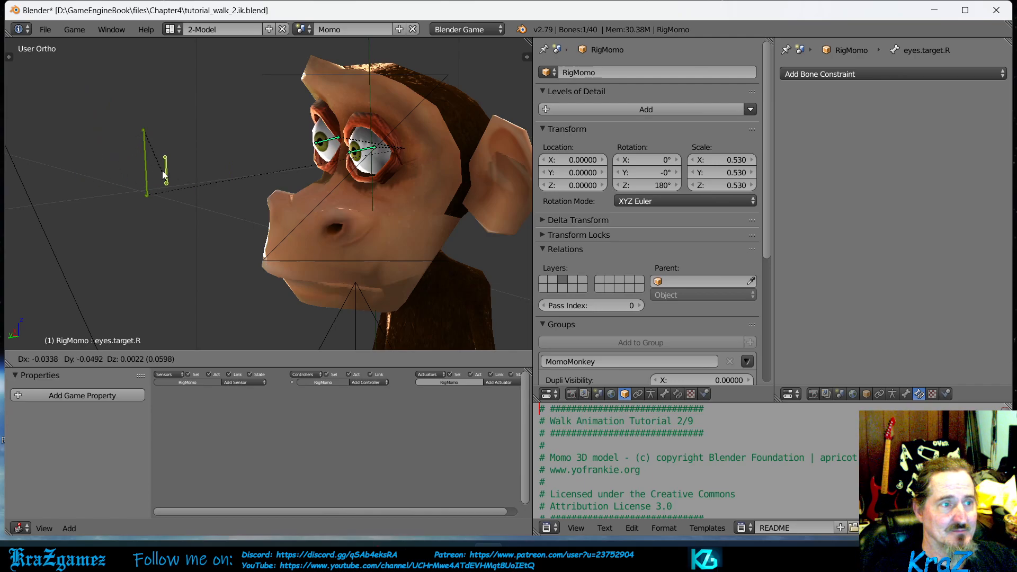
pyautogui.press('Escape')
pyautogui.rightClick(146, 174)
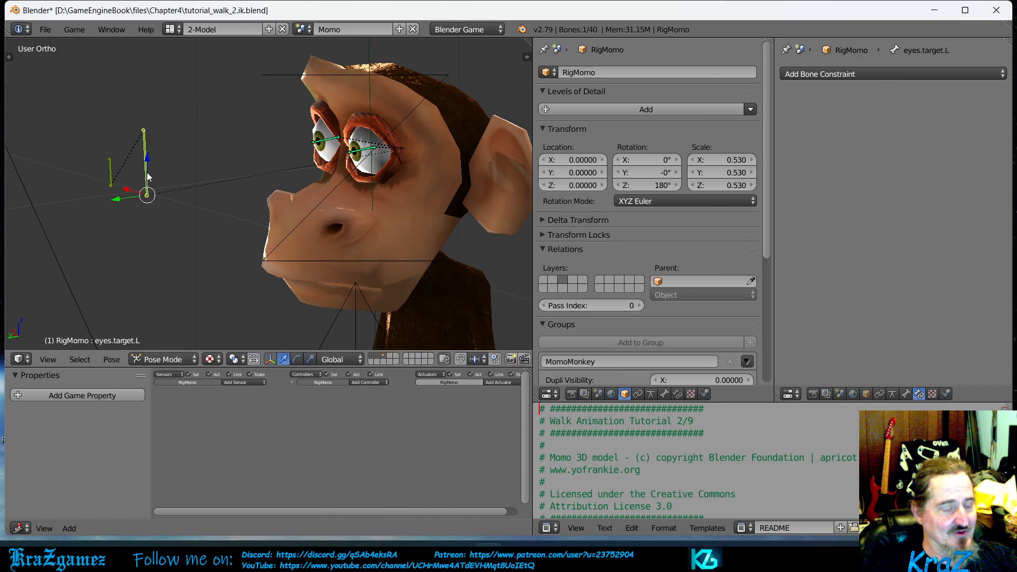
pyautogui.press('g')
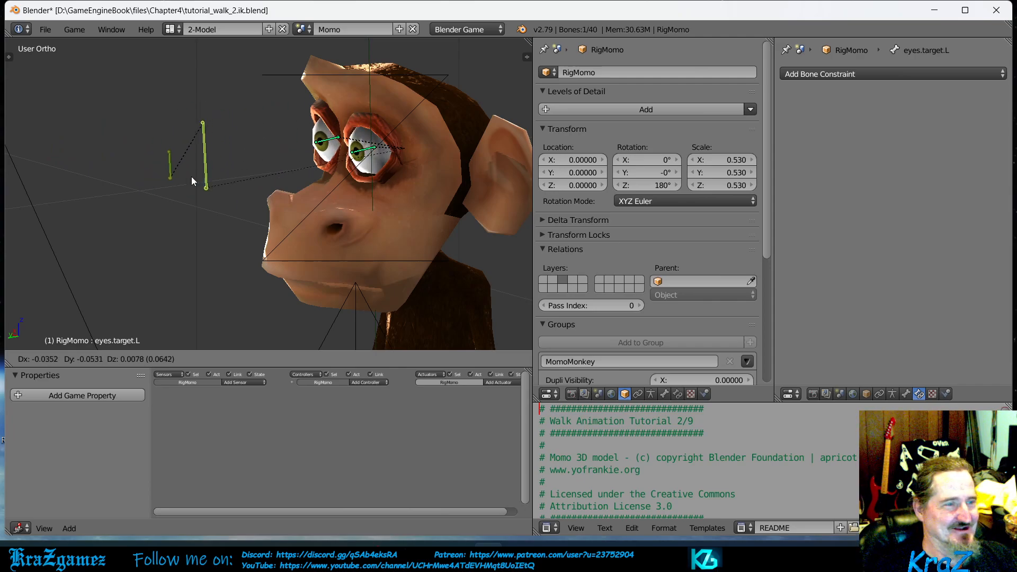
pyautogui.rightClick(185, 149)
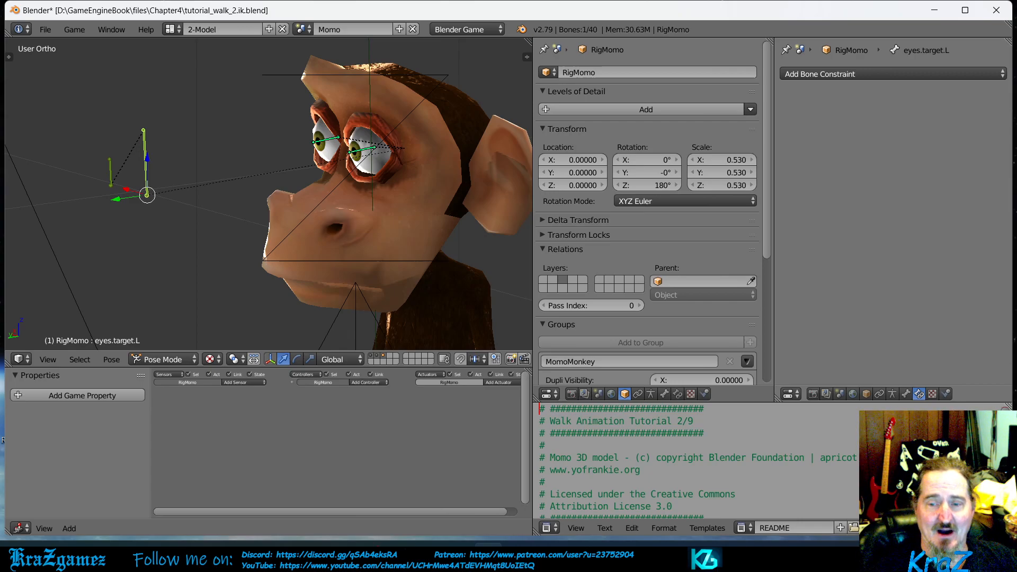
# - Open the file tutorial_walk_3.trackto.blend from the Chapter4 folder
pyautogui.click(44, 31)
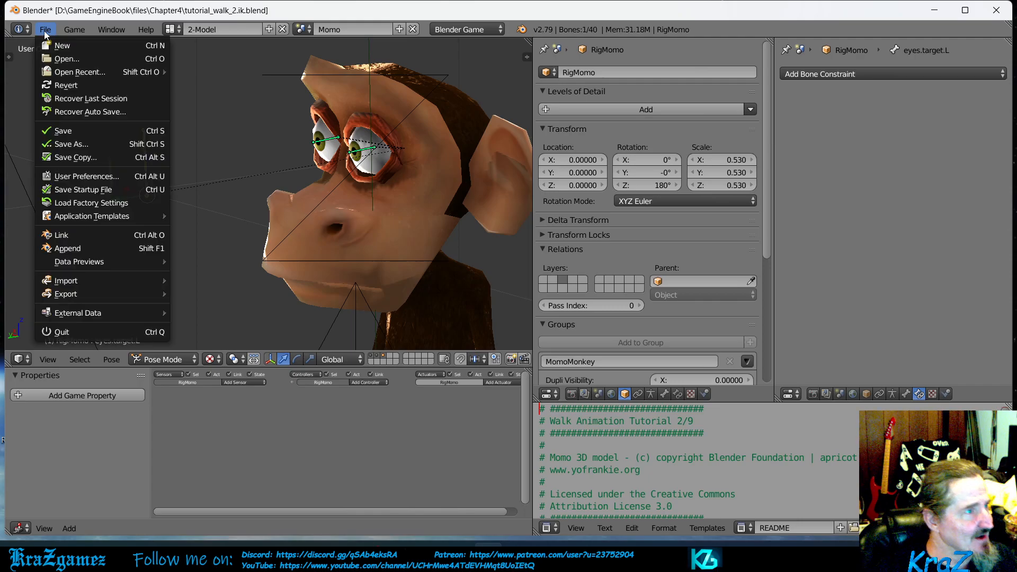
pyautogui.click(69, 59)
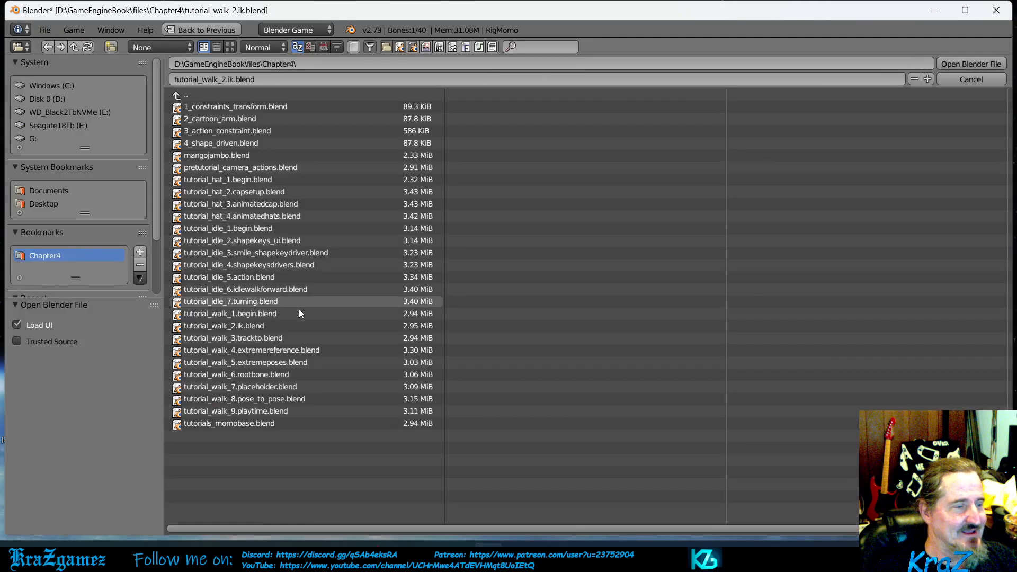
pyautogui.doubleClick(280, 339)
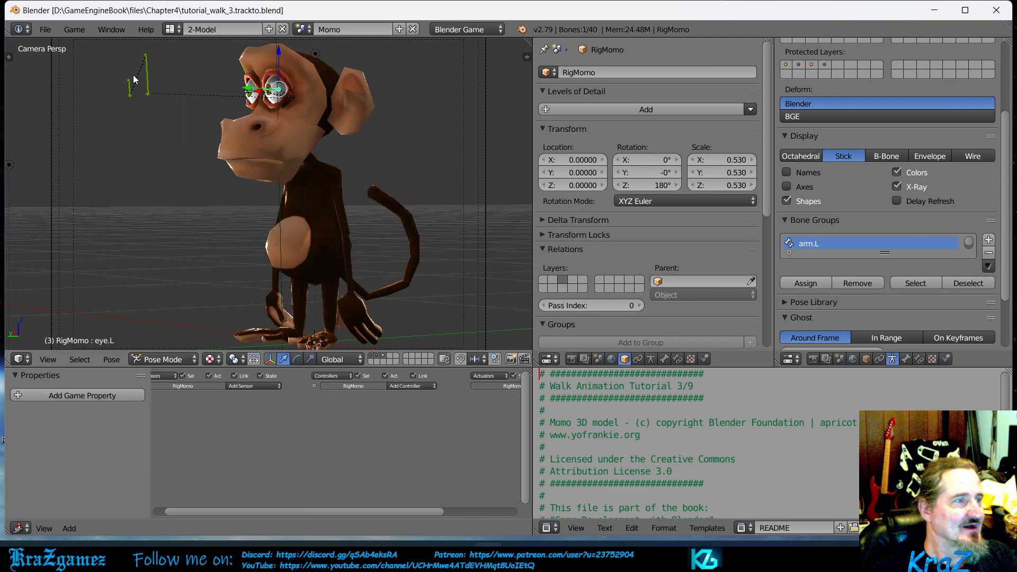
# - Try moving the eyes.target.R bone and the eyes.target.L bone in front of Momo to see how the eyes react
pyautogui.rightClick(128, 90)
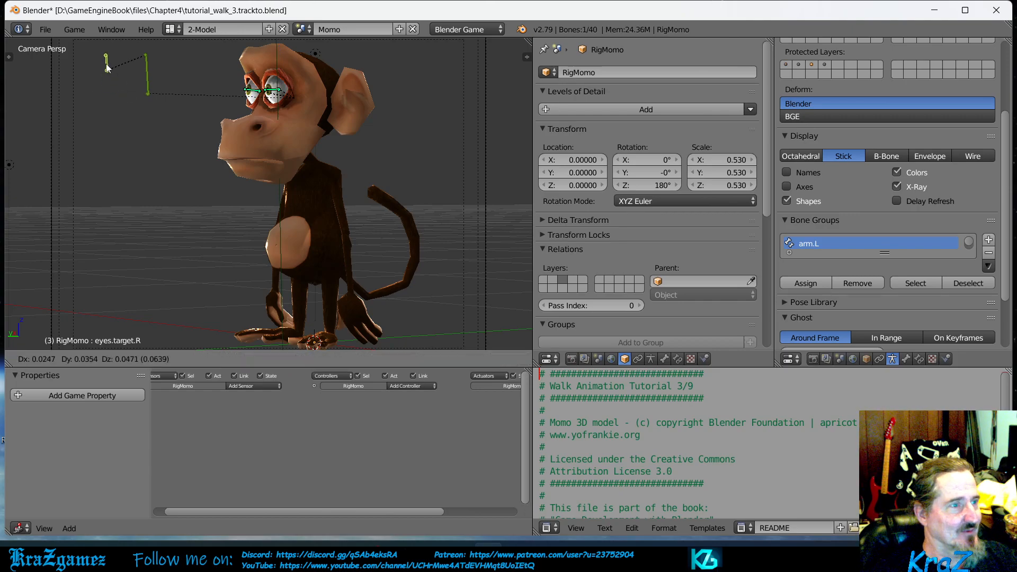
pyautogui.rightClick(149, 91)
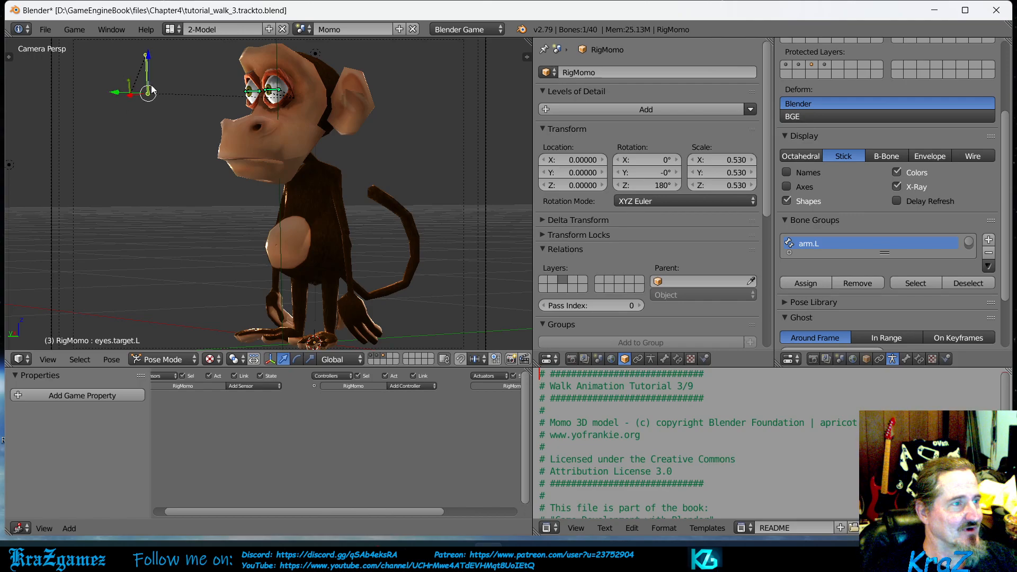
pyautogui.press('g')
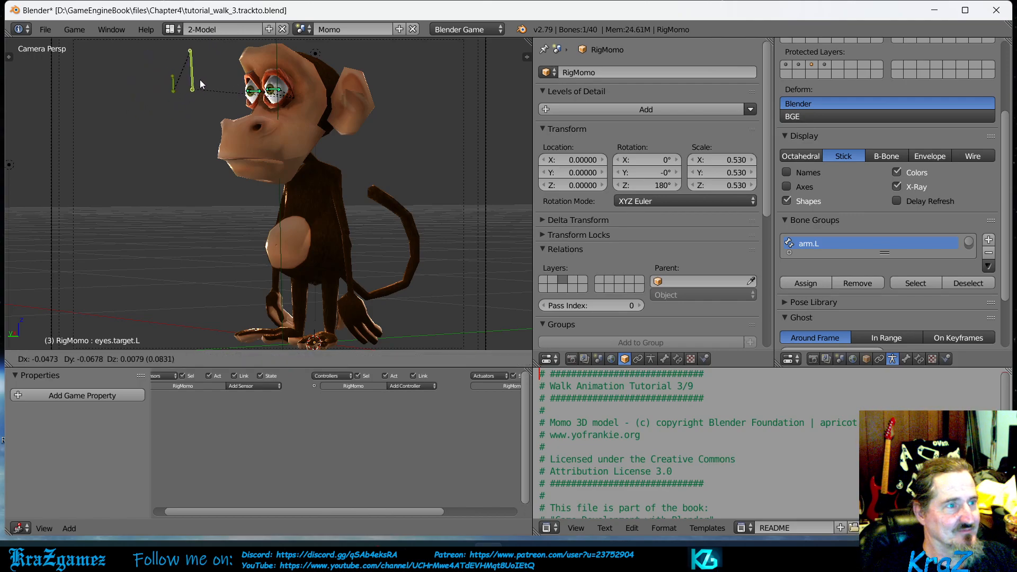
pyautogui.rightClick(149, 82)
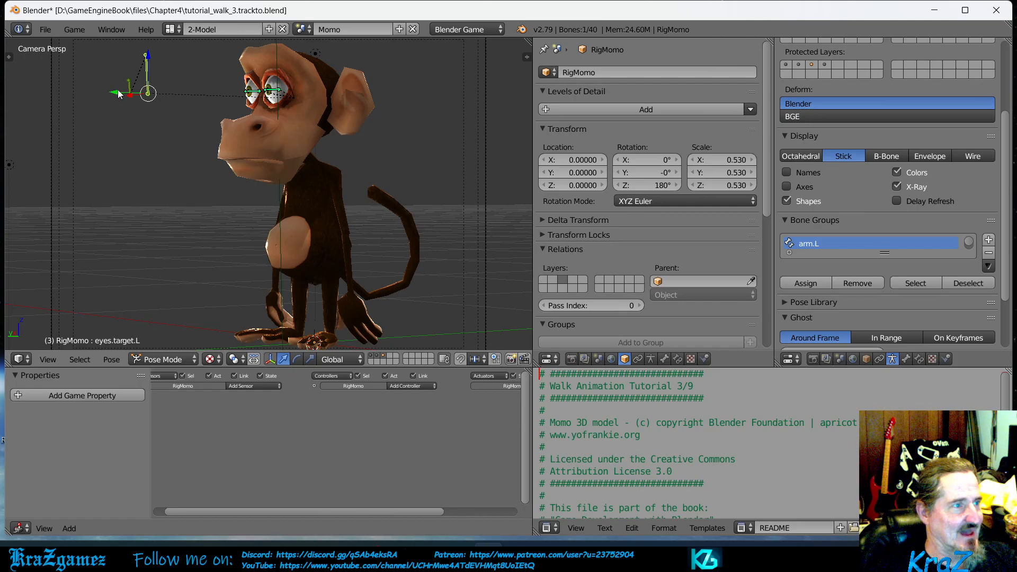
# - Move the eyes.target.R bone about 0.12 units toward Momo's face, past the eyes.target.L bone
pyautogui.rightClick(130, 92)
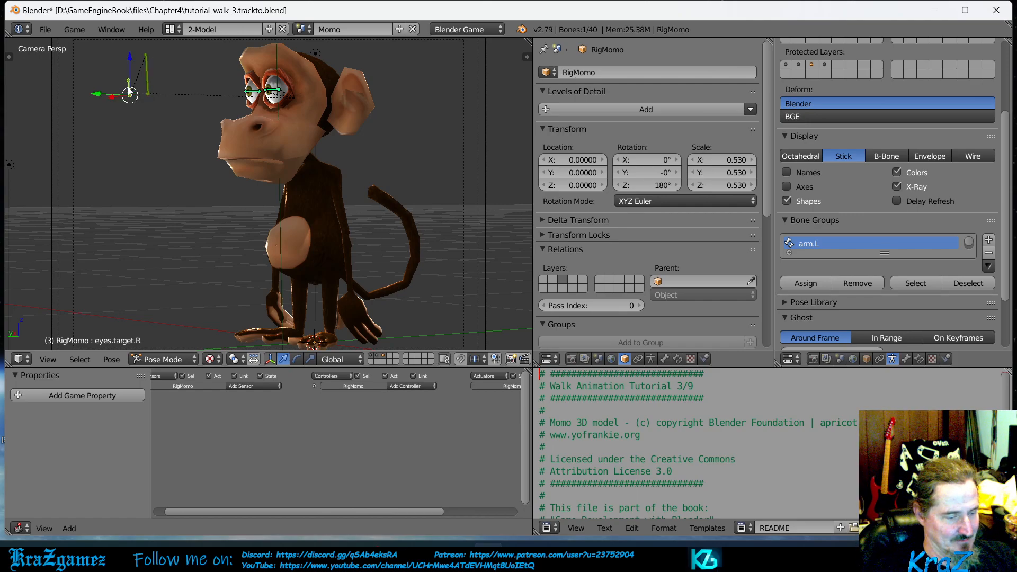
pyautogui.press('g')
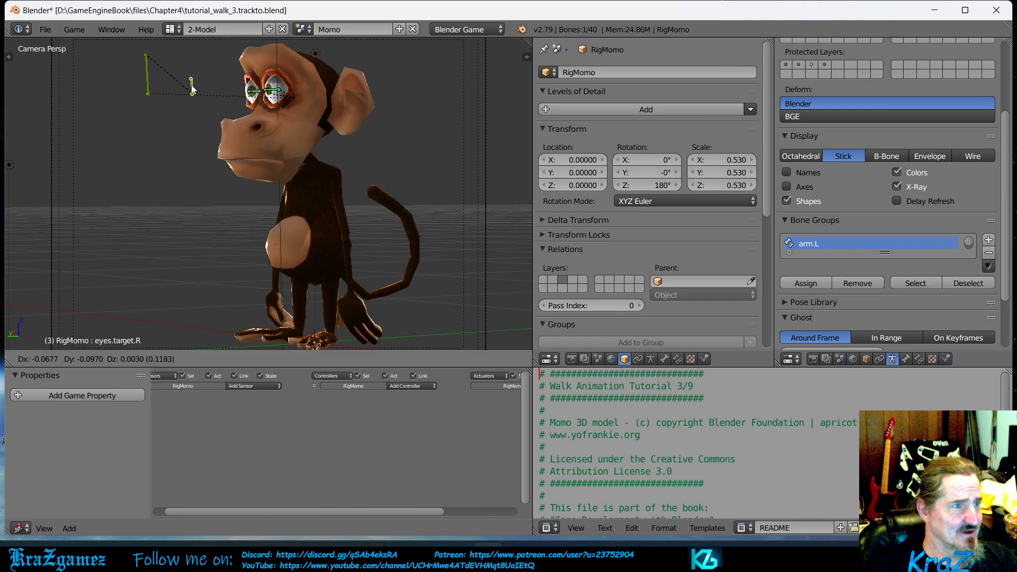
pyautogui.click(194, 88)
# - Try moving the eyes.target.L bone away from Momo's face to test the left eye's tracking
pyautogui.rightClick(152, 84)
pyautogui.press('g')
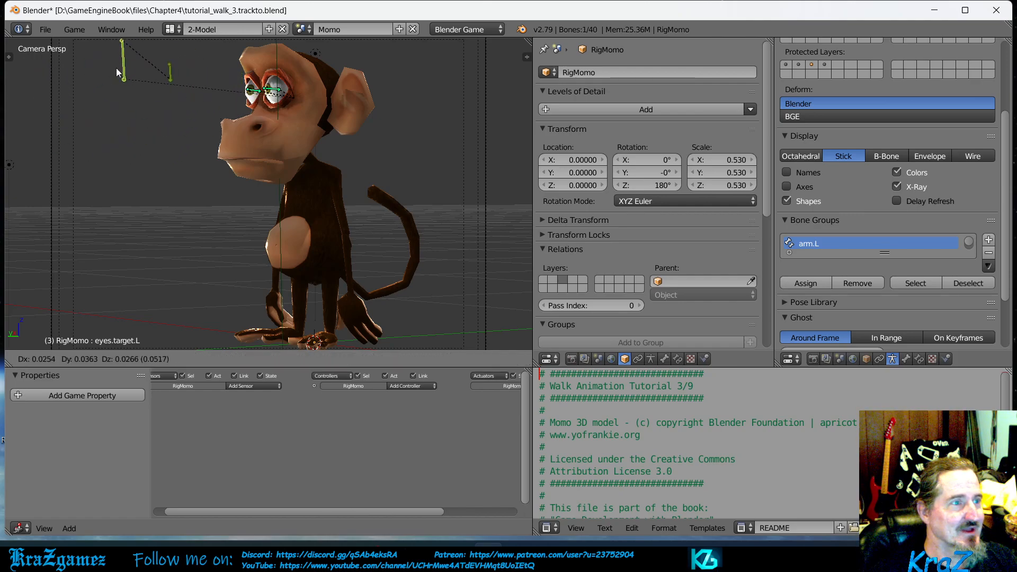
pyautogui.click(142, 82)
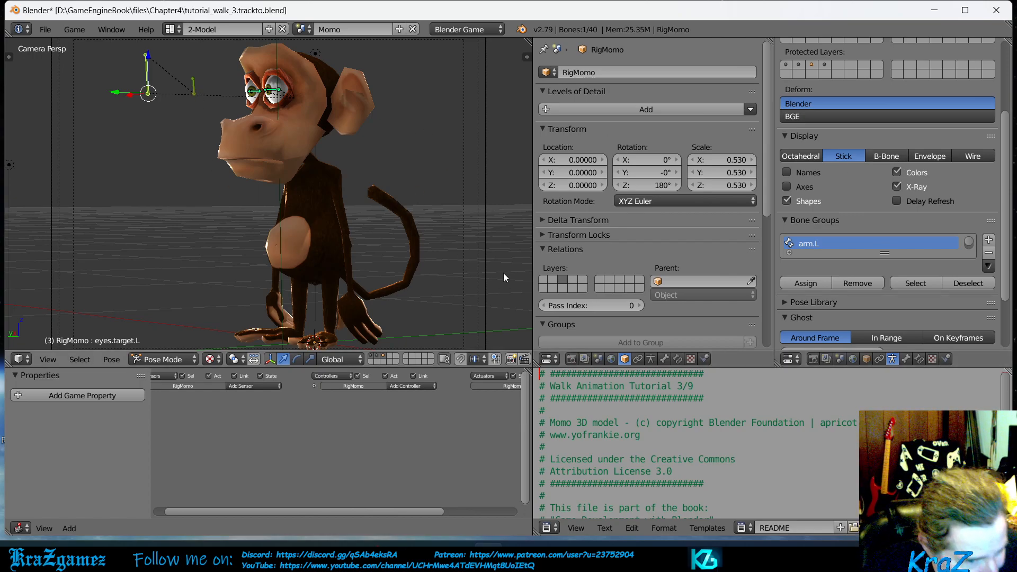
# - Add an Inverse Kinematics bone constraint to eyes.target.L as a trial and remove it again
pyautogui.click(920, 359)
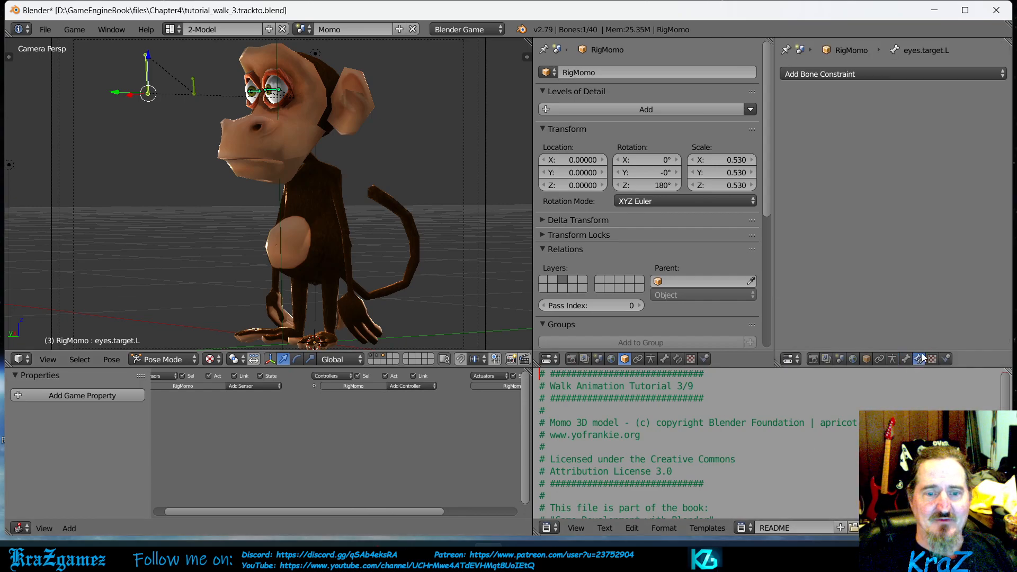
pyautogui.click(853, 73)
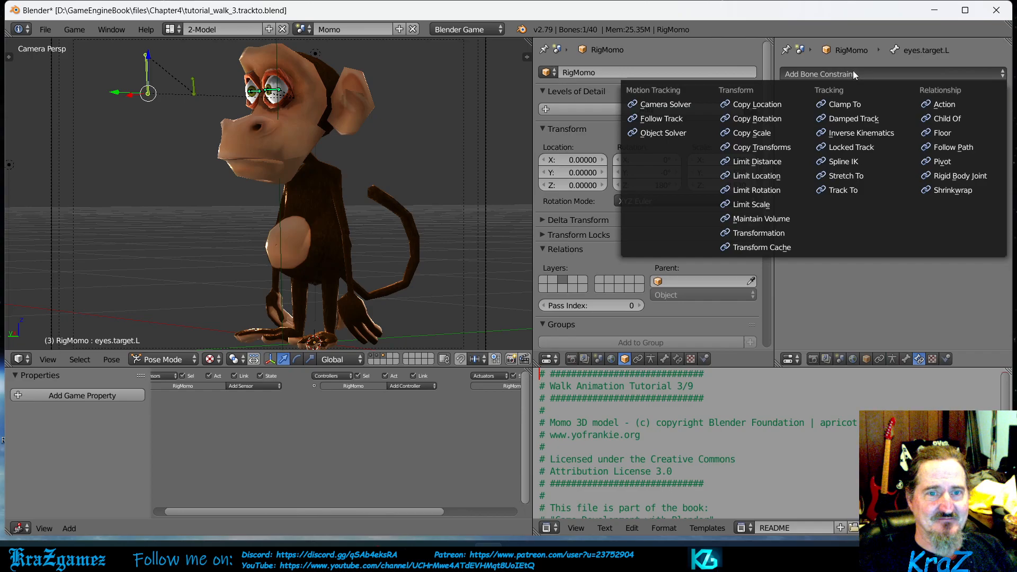
pyautogui.click(857, 132)
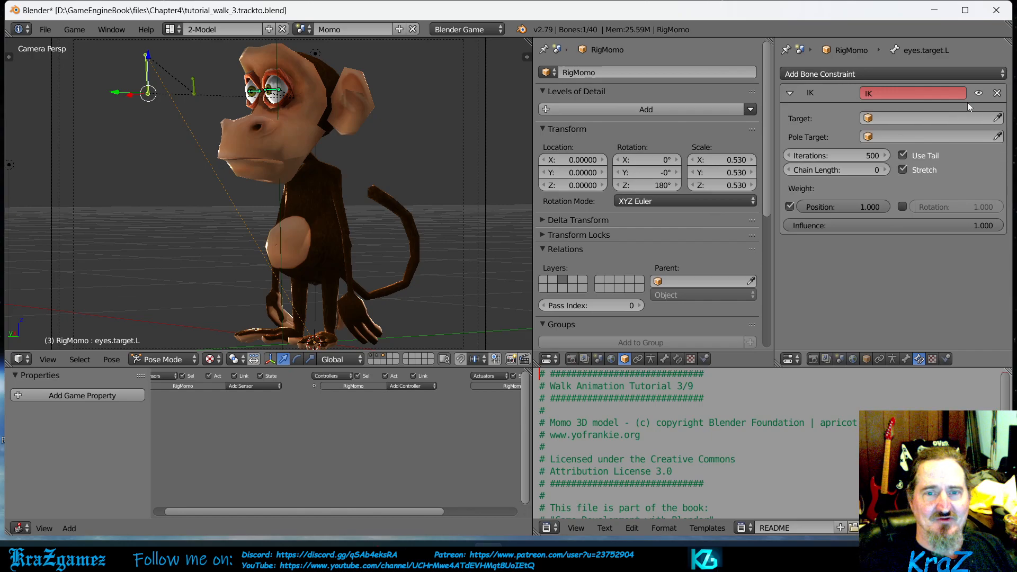
pyautogui.click(997, 94)
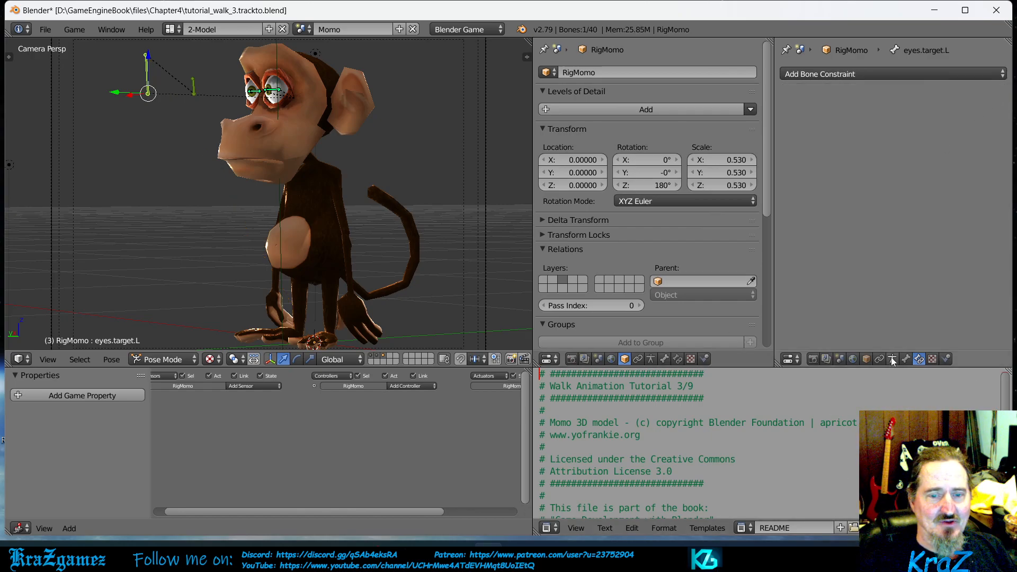
pyautogui.click(853, 73)
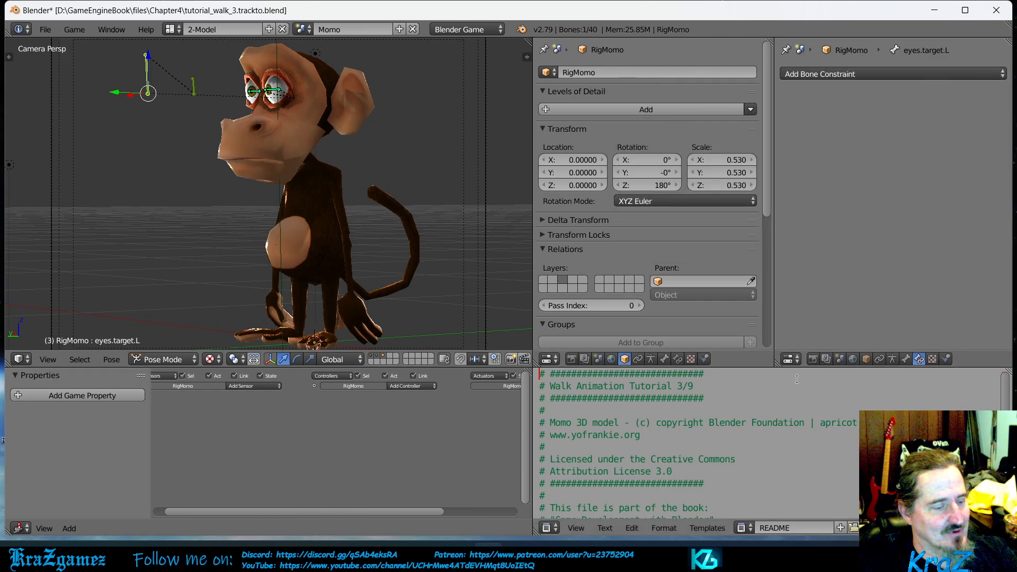
# - Switch to the animation chapter PDF in Adobe Acrobat Reader to check the end of the eye setup, and return to Blender
pyautogui.hotkey('alt', 'Tab')
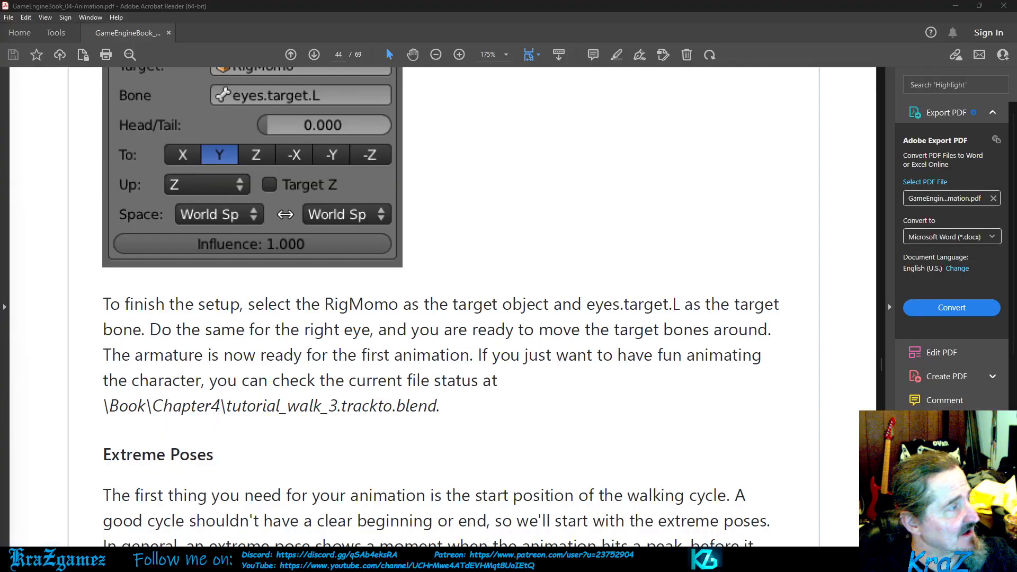
pyautogui.hotkey('alt', 'Tab')
pyautogui.hotkey('alt', 'Tab')
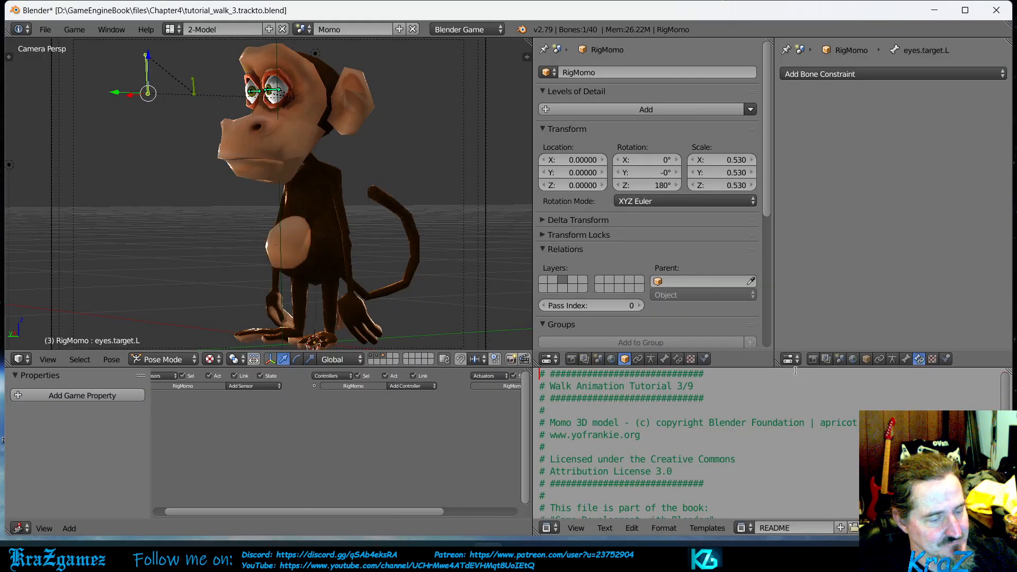
pyautogui.hotkey('alt', 'Tab')
pyautogui.hotkey('alt', 'Tab')
pyautogui.hotkey('alt', 'Tab')
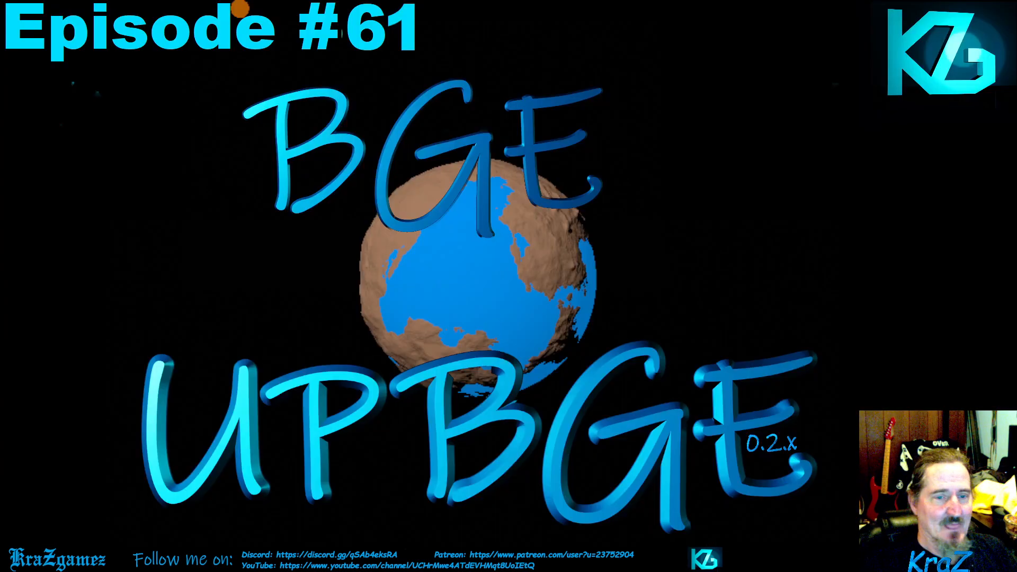